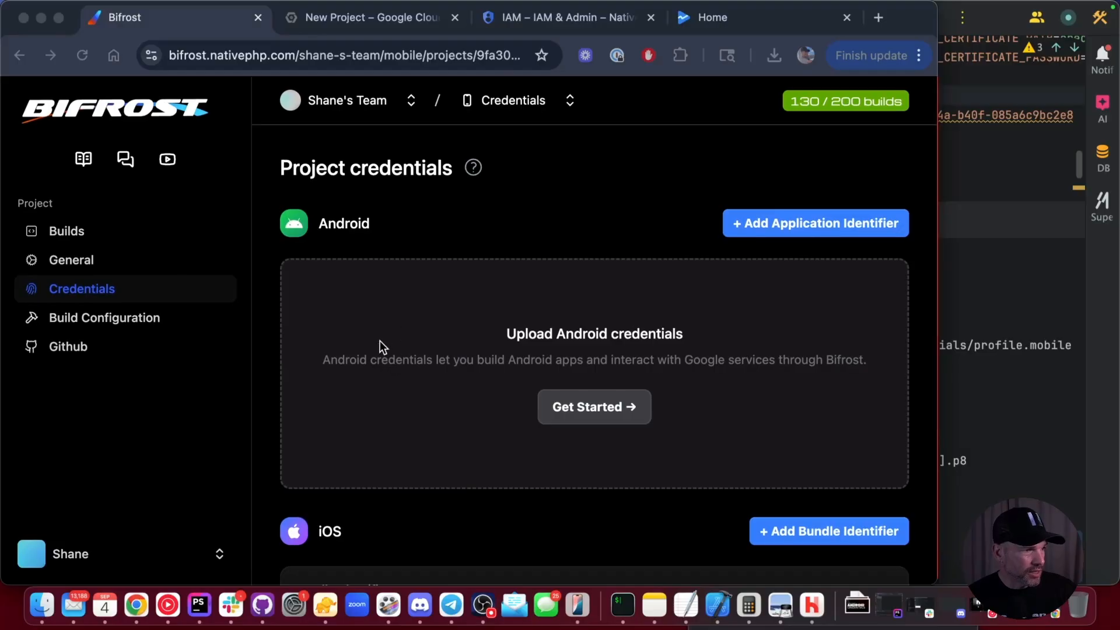
Start the Android credentials setup for the project and review the list of required information.
{"action": "scroll", "coordinate": [617, 478], "scroll_direction": "down", "scroll_amount": 3}
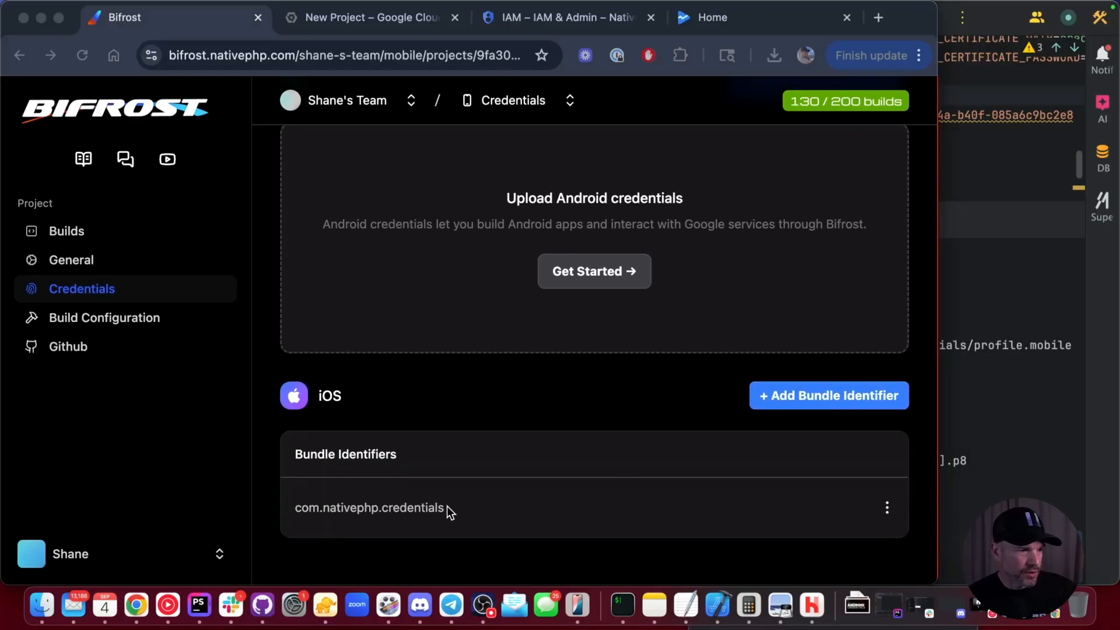
{"action": "scroll", "coordinate": [447, 506], "scroll_direction": "up", "scroll_amount": 2}
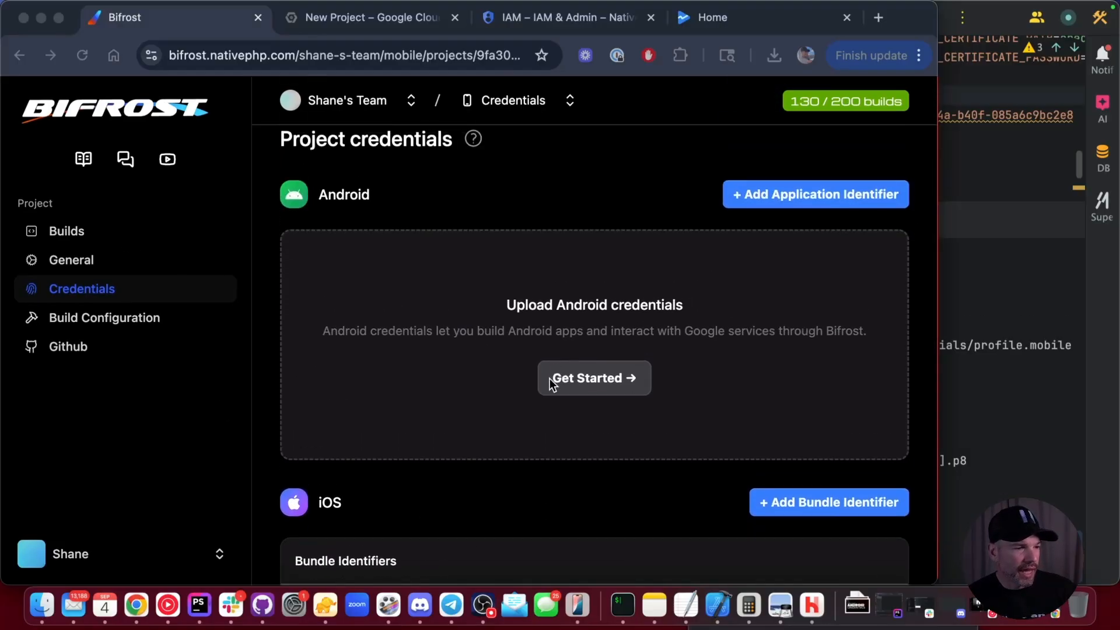
{"action": "left_click", "coordinate": [618, 382]}
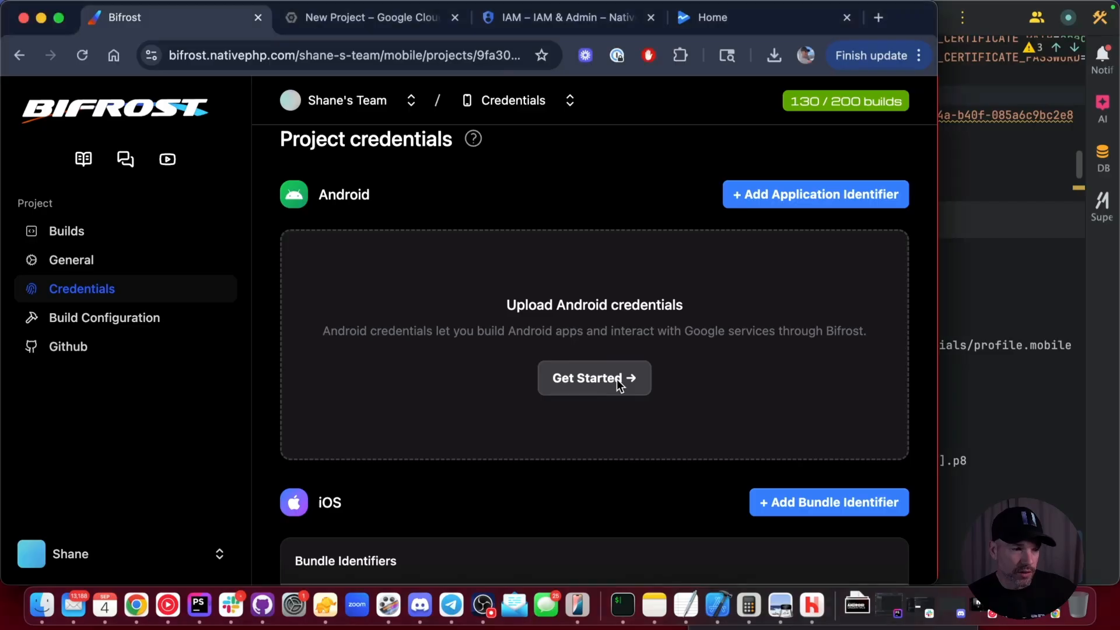
{"action": "left_click", "coordinate": [572, 377]}
{"action": "left_click_drag", "start_coordinate": [321, 331], "coordinate": [510, 396]}
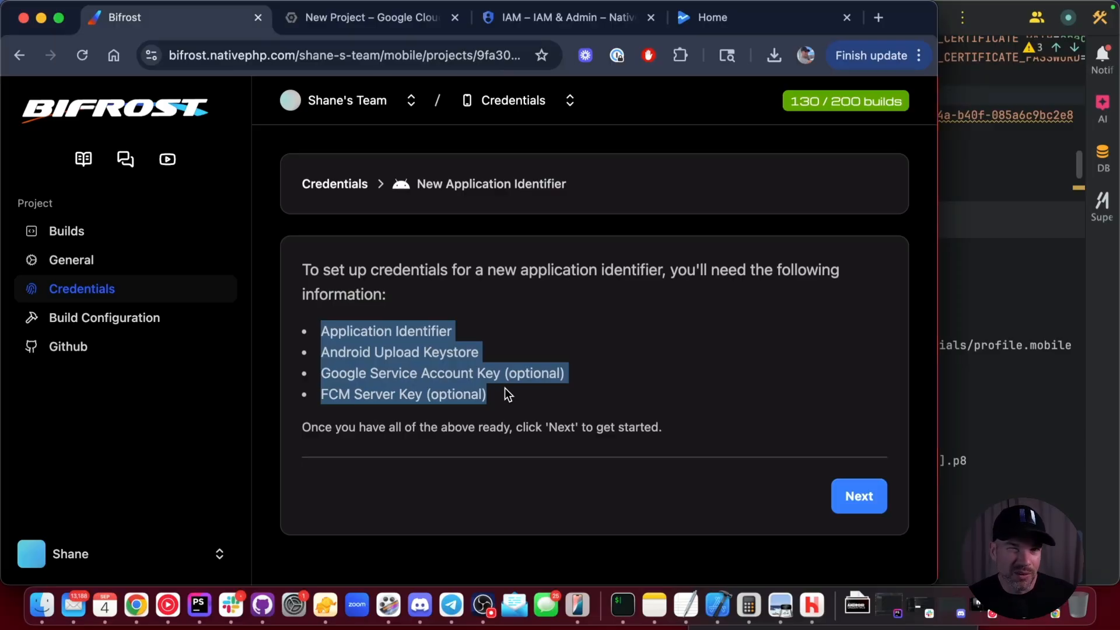
Switch to PhpStorm and run "pa native:credentials" in the terminal, choosing Android (JKS keystore) as the platform.
{"action": "left_click", "coordinate": [1011, 285]}
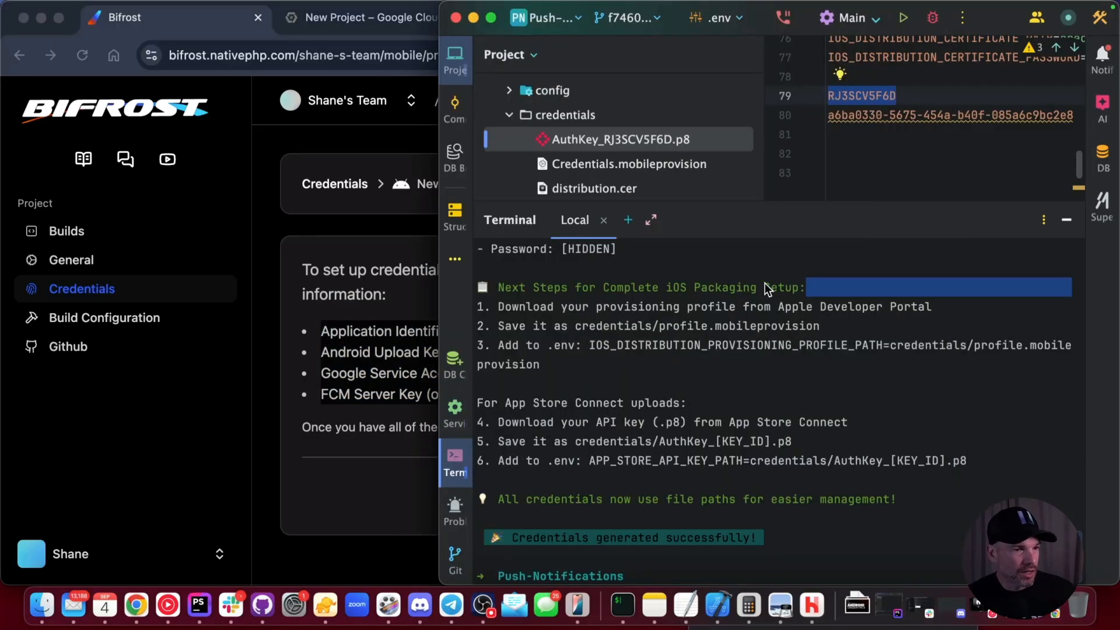
{"action": "key", "text": "super+k"}
{"action": "type", "text": "pa native:credentials"}
{"action": "key", "text": "Return"}
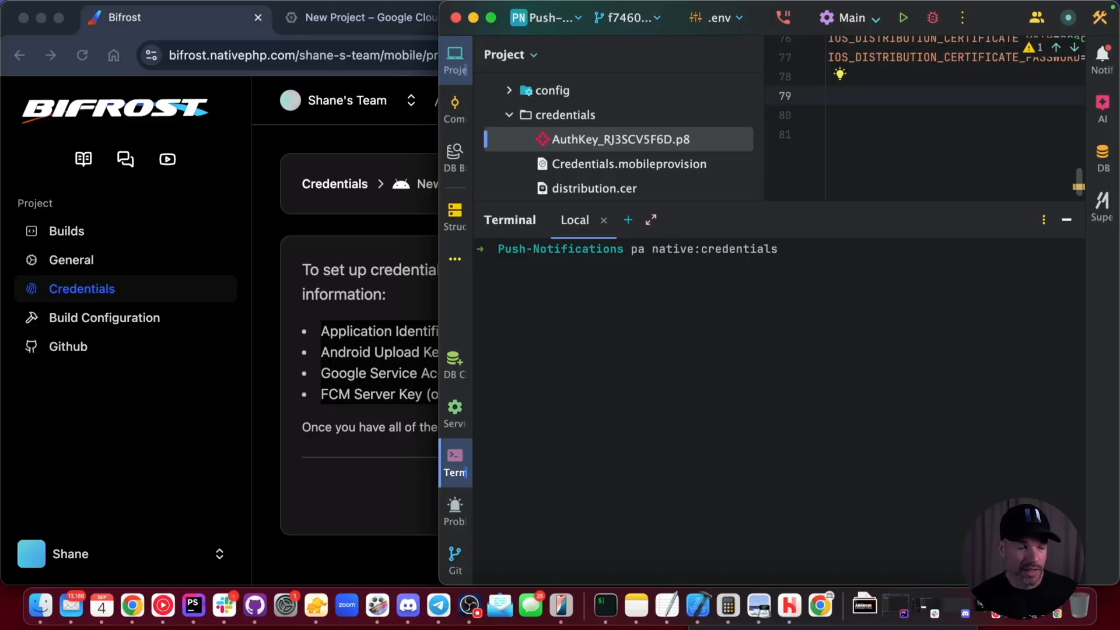
{"action": "key", "text": "Up"}
{"action": "key", "text": "Up"}
{"action": "key", "text": "Return"}
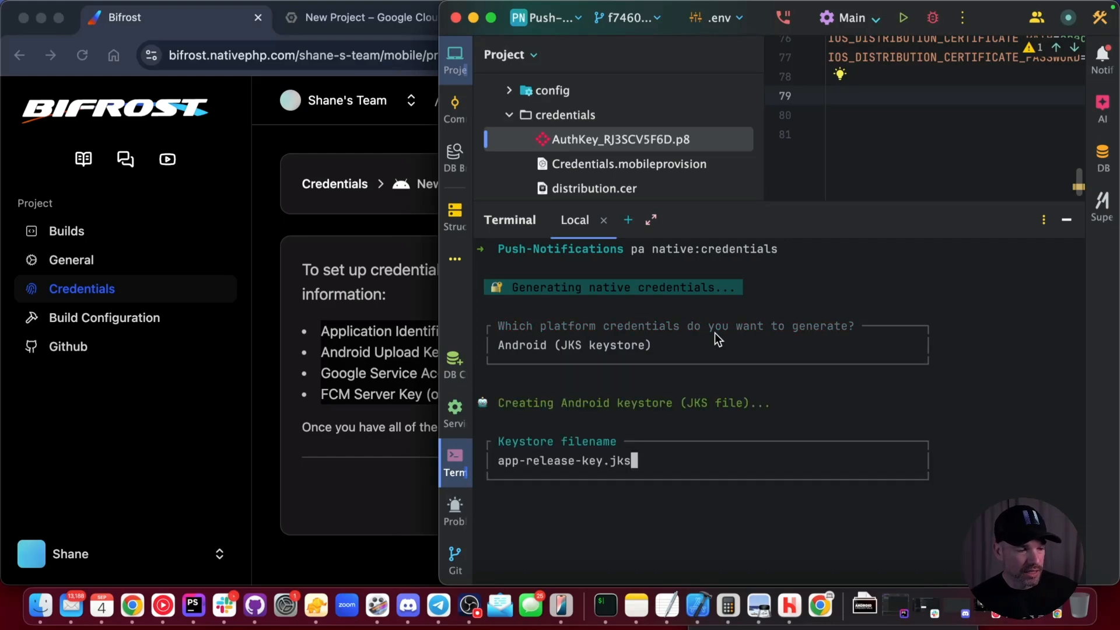
Accept the keystore filename app-release-key.jks and key alias app-key, and enter the keystore password, its confirmation and the key password.
{"action": "key", "text": "Return"}
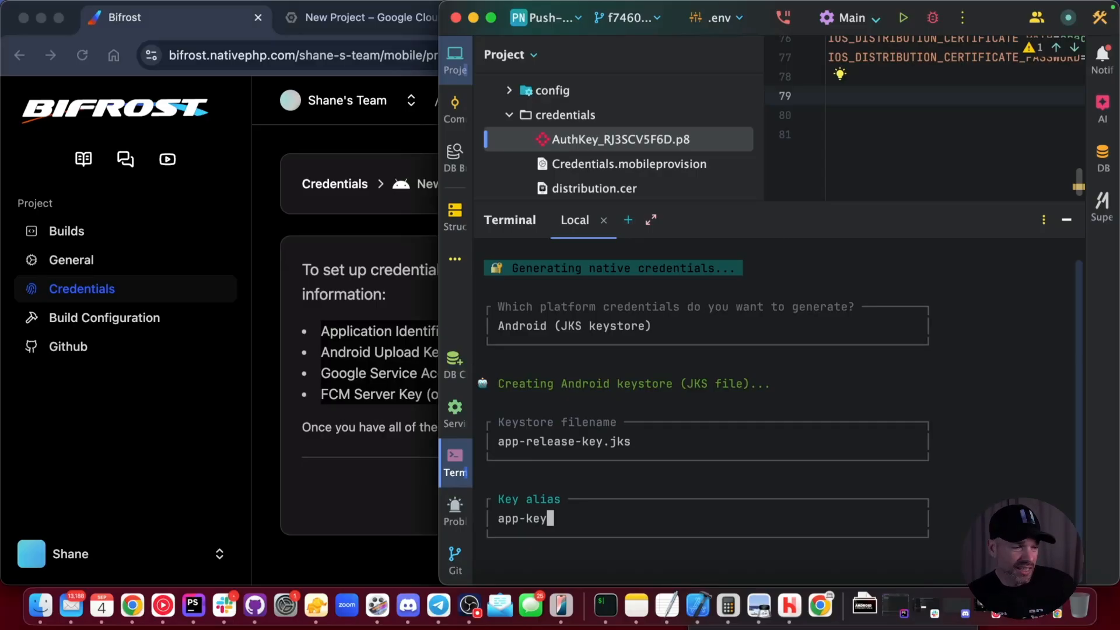
{"action": "key", "text": "Return"}
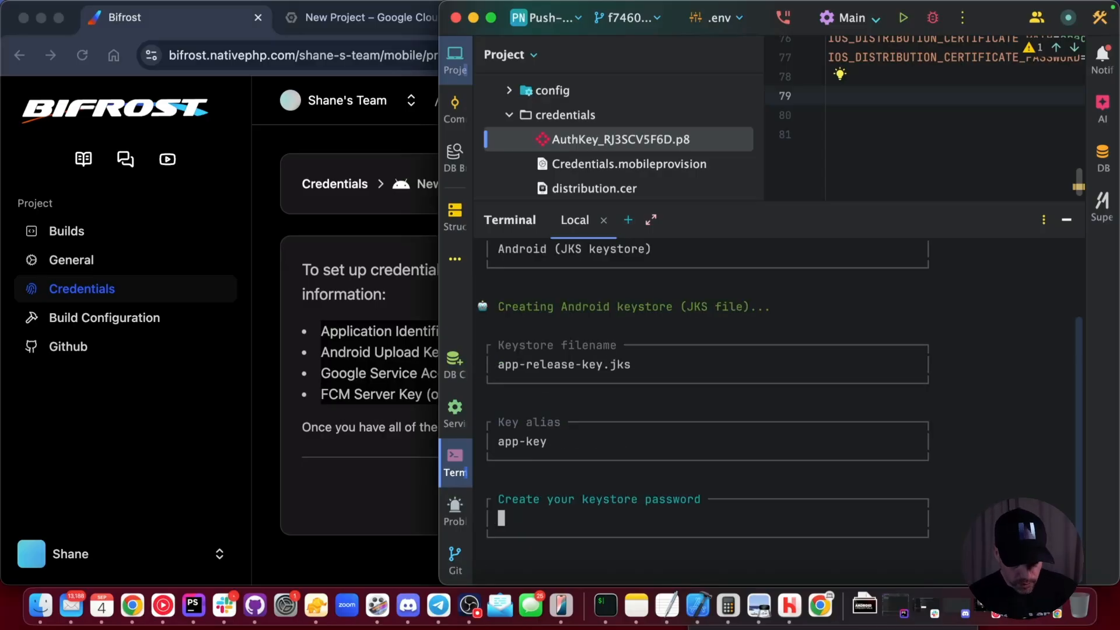
{"action": "type", "text": "password"}
{"action": "key", "text": "Return"}
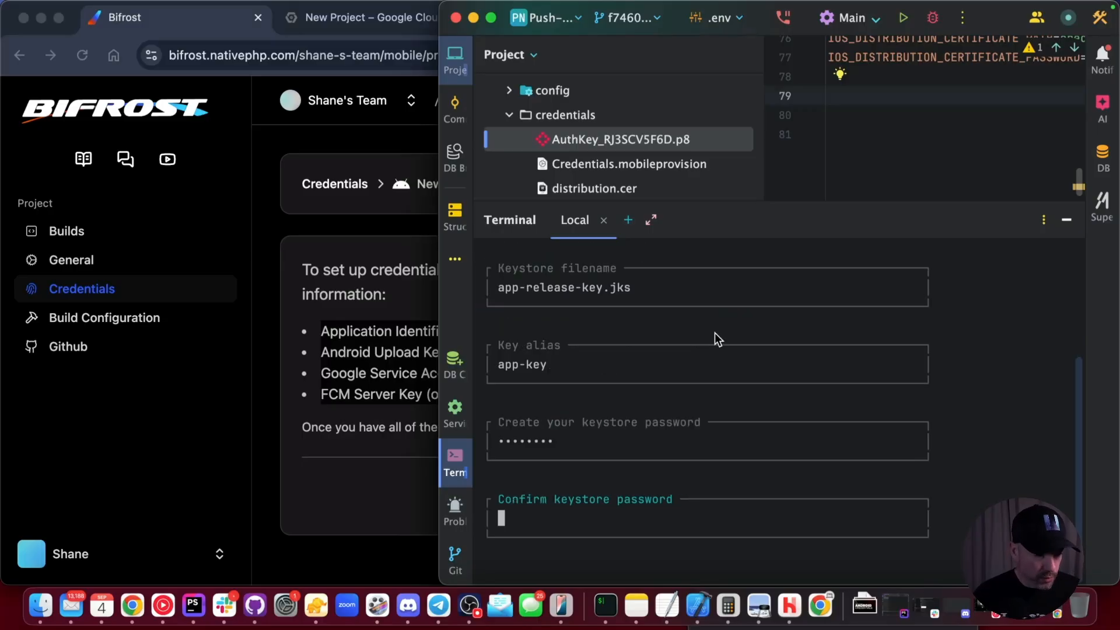
{"action": "type", "text": "password"}
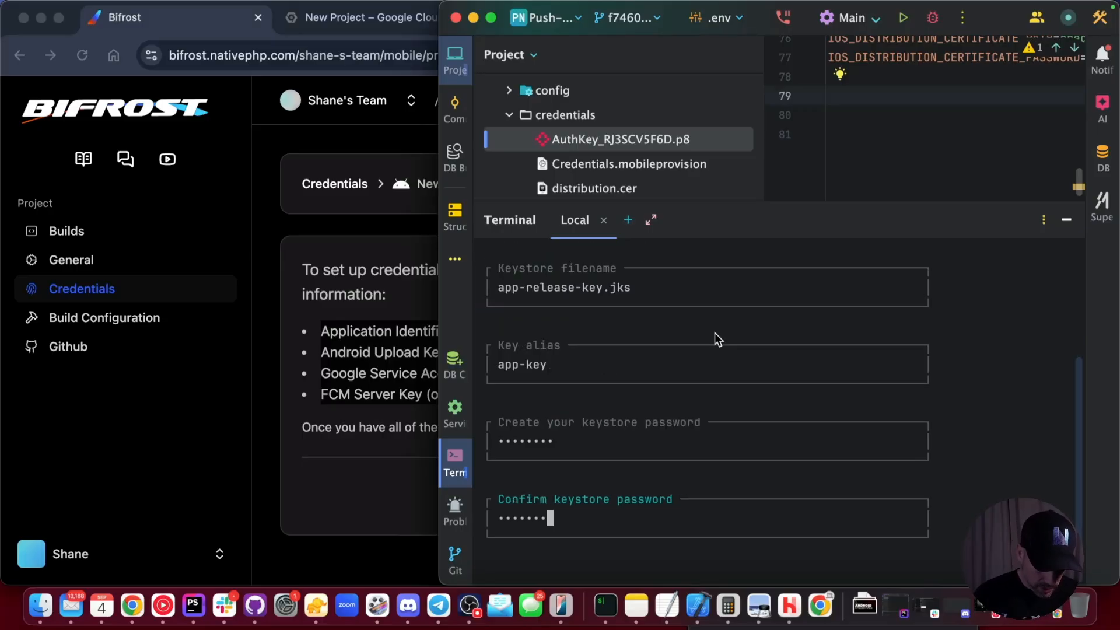
{"action": "key", "text": "Return"}
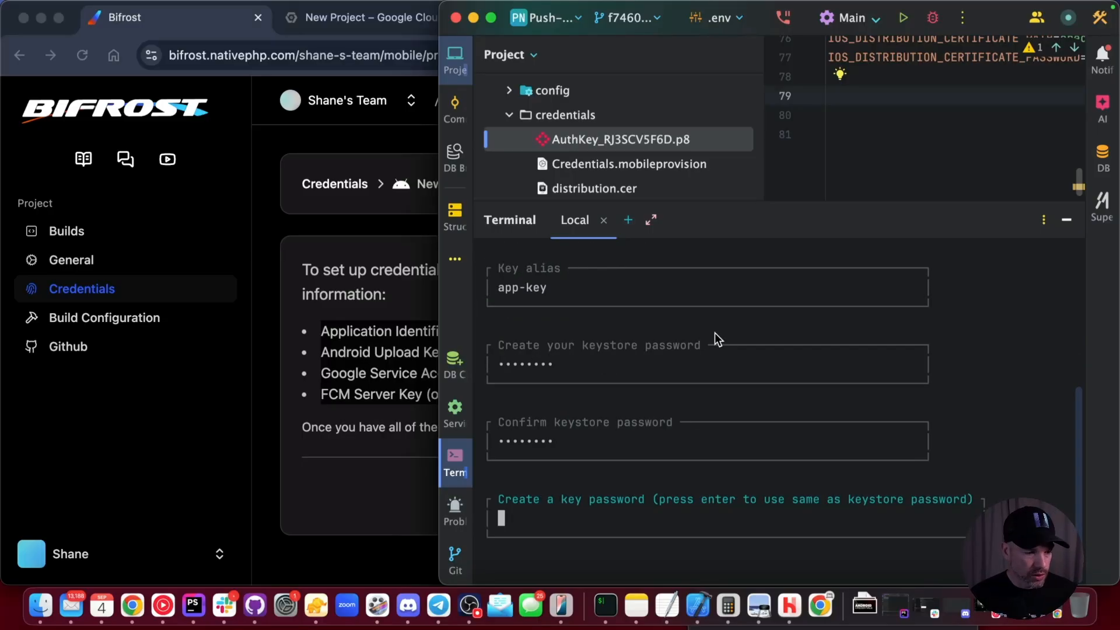
{"action": "type", "text": "password"}
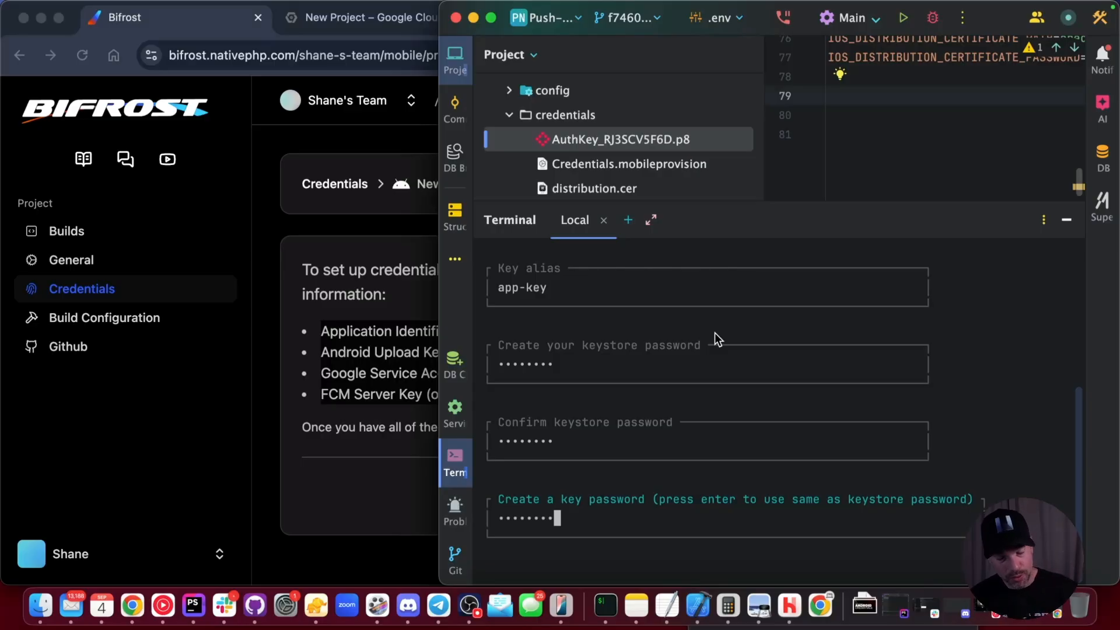
{"action": "key", "text": "Return"}
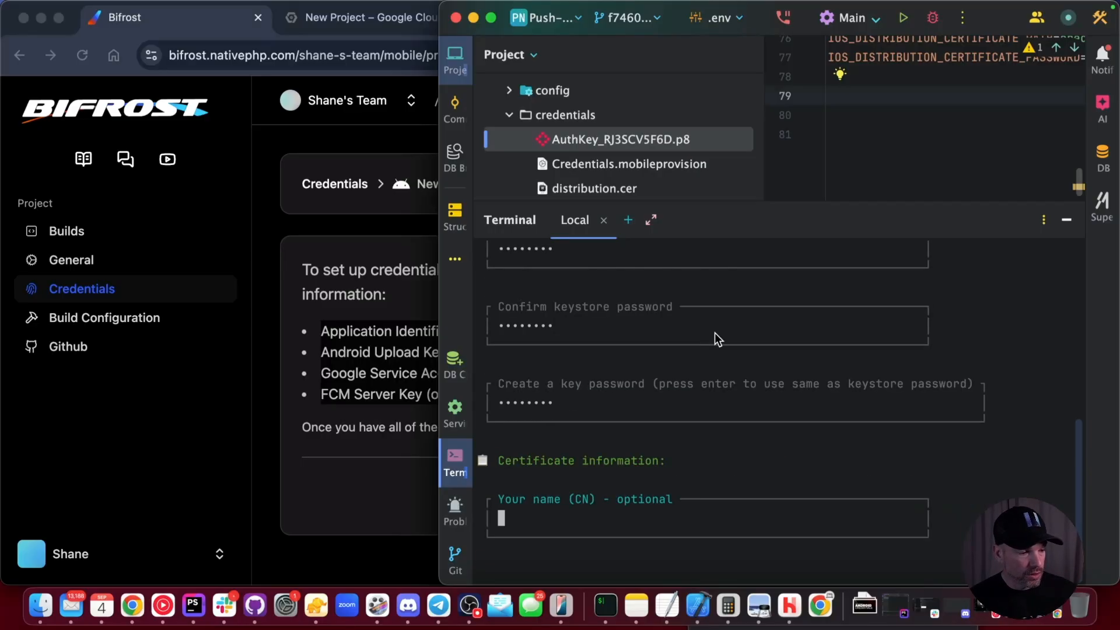
Leave all optional certificate information blank and accept a validity of 25 years to generate the keystore.
{"action": "key", "text": "Return"}
{"action": "key", "text": "Return"}
{"action": "key", "text": "Return"}
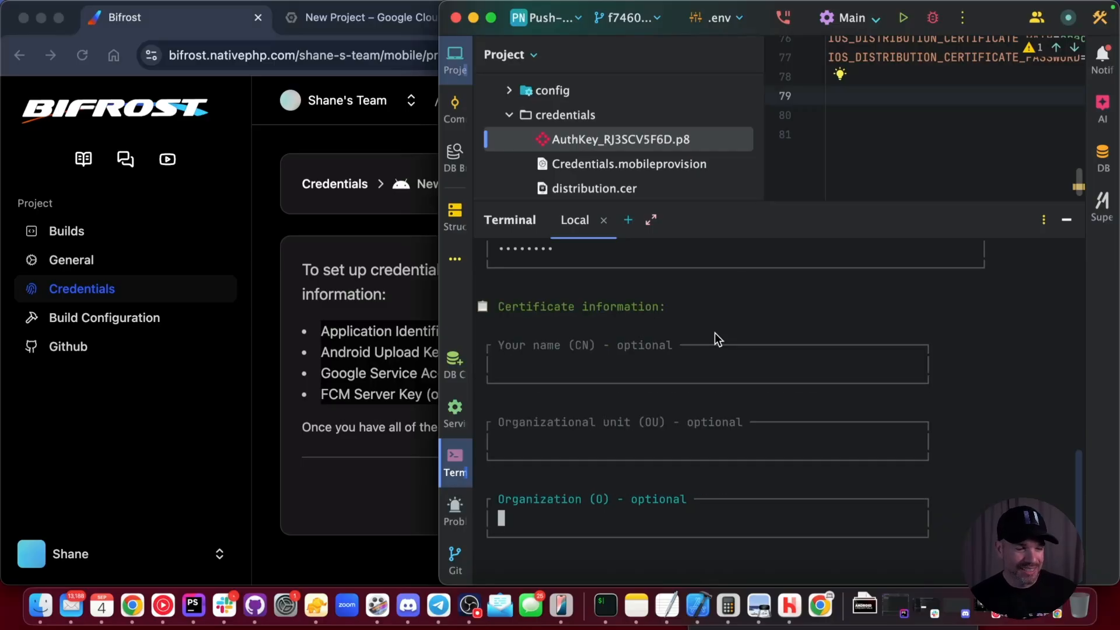
{"action": "key", "text": "Return"}
{"action": "key", "text": "Return"}
{"action": "key", "text": "Return"}
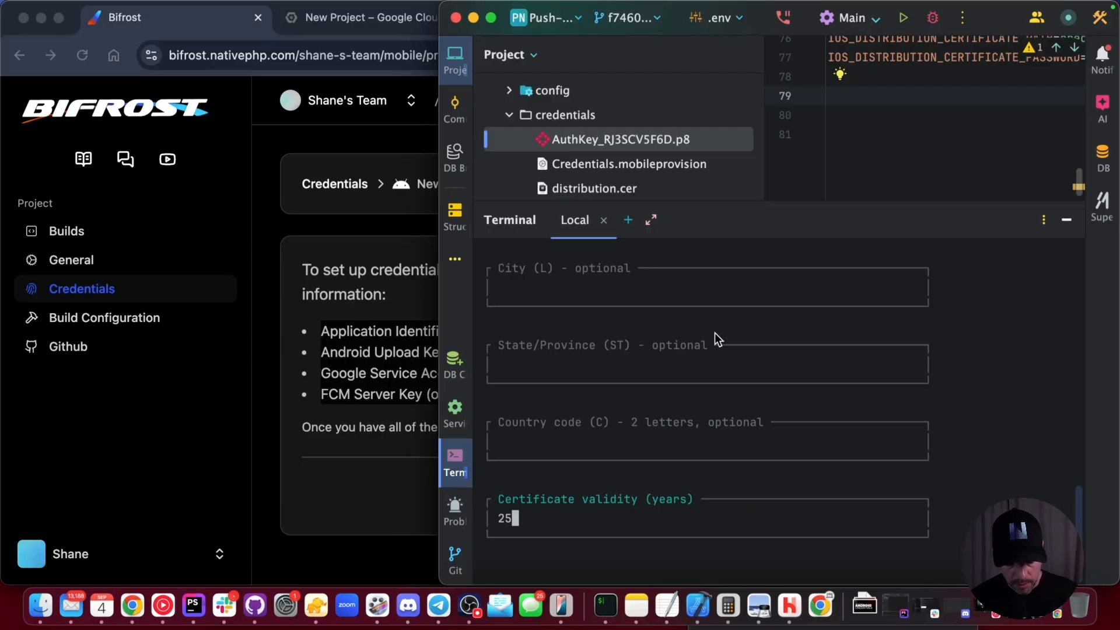
{"action": "key", "text": "Return"}
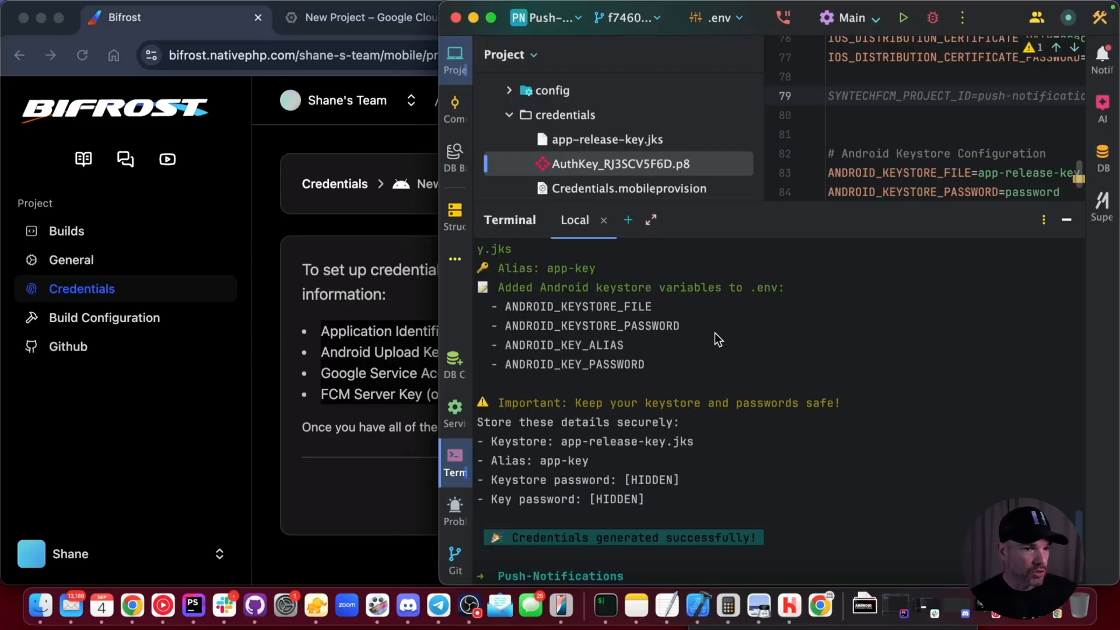
Review the Android keystore variables in the .env file and the app-release-key.jks file in the credentials folder.
{"action": "scroll", "coordinate": [975, 146], "scroll_direction": "down", "scroll_amount": 3}
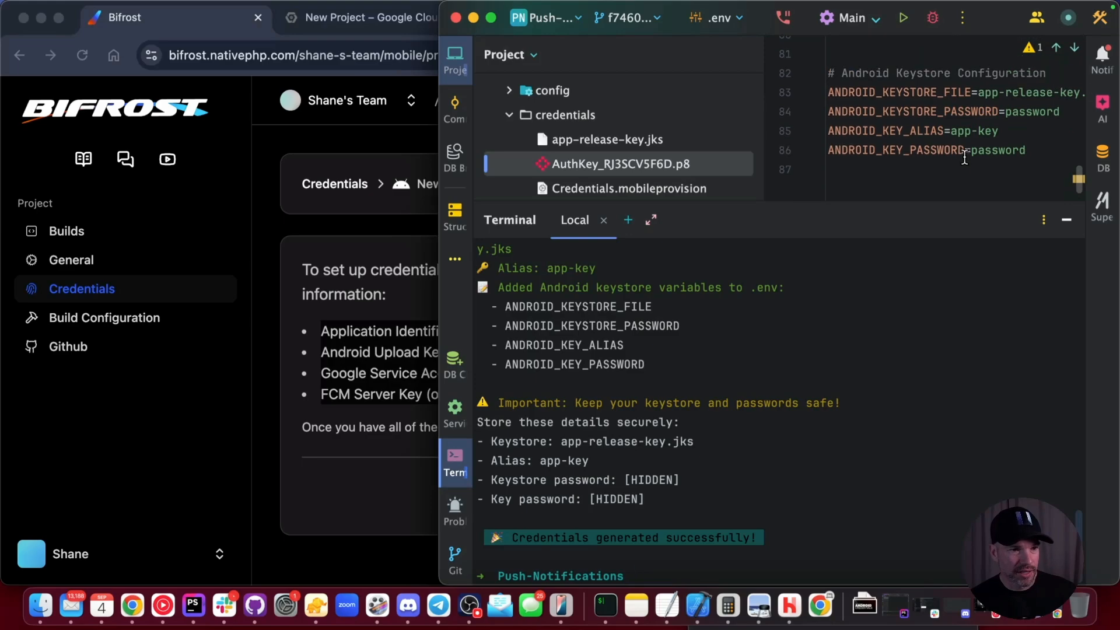
{"action": "left_click_drag", "start_coordinate": [1032, 152], "coordinate": [828, 76]}
{"action": "left_click", "coordinate": [985, 117]}
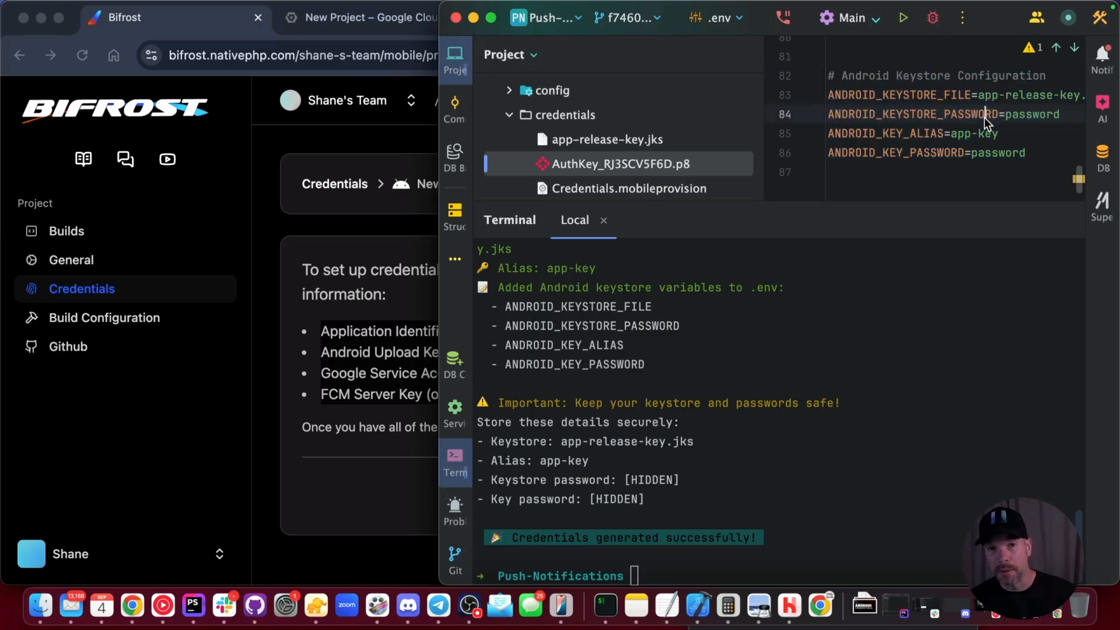
{"action": "left_click", "coordinate": [639, 143]}
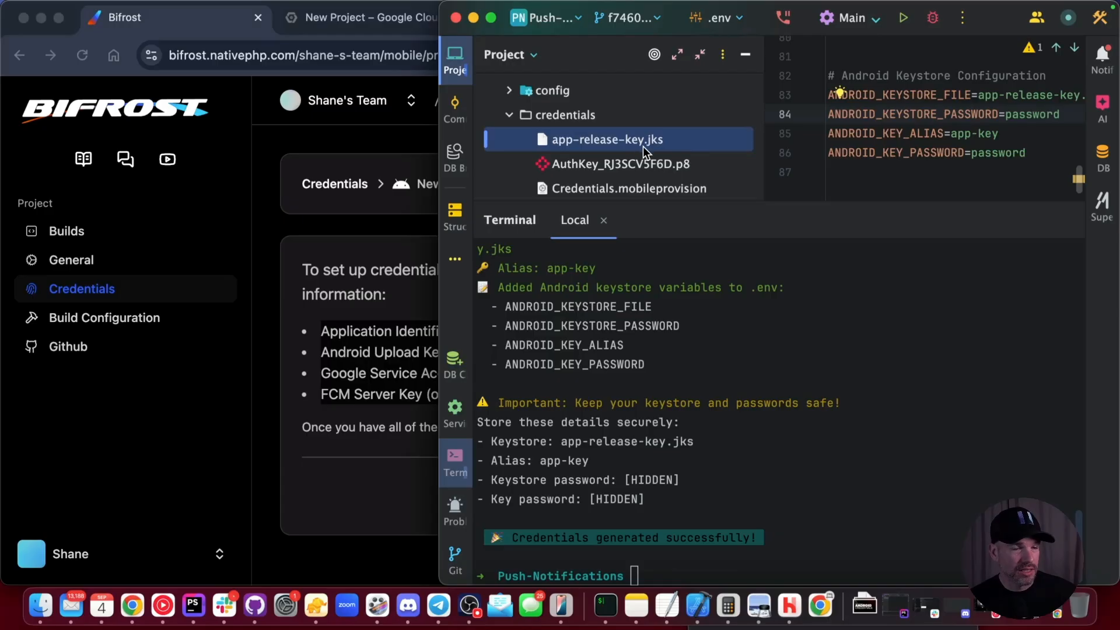
Switch back to Bifrost in the browser and submit com.nativephp.credentials as the Android app identifier.
{"action": "left_click", "coordinate": [328, 315]}
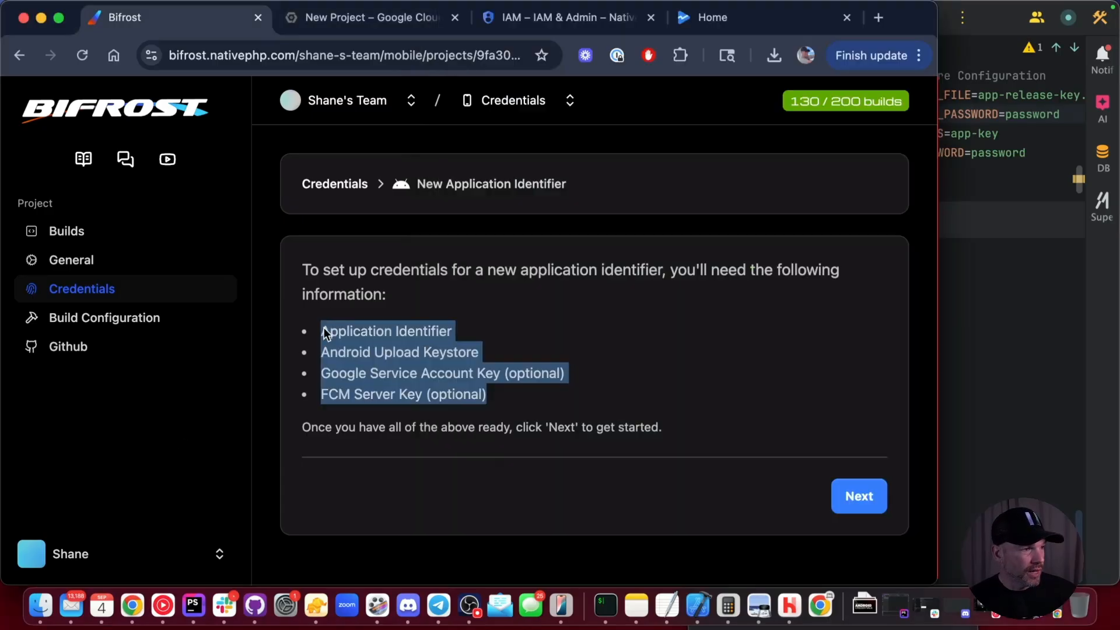
{"action": "left_click", "coordinate": [507, 337]}
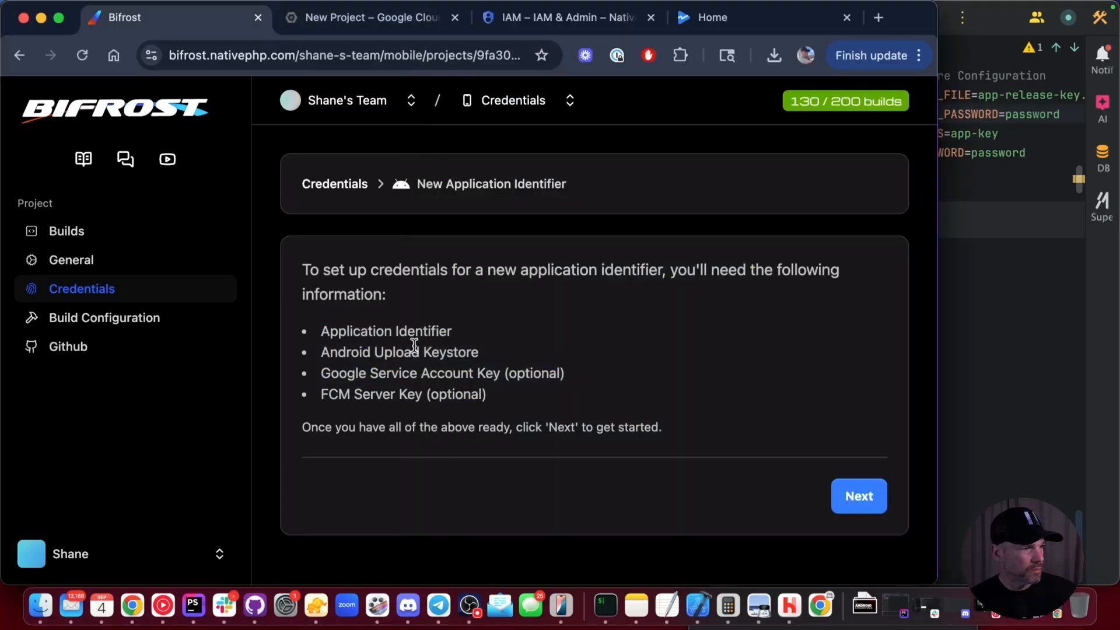
{"action": "left_click", "coordinate": [870, 500]}
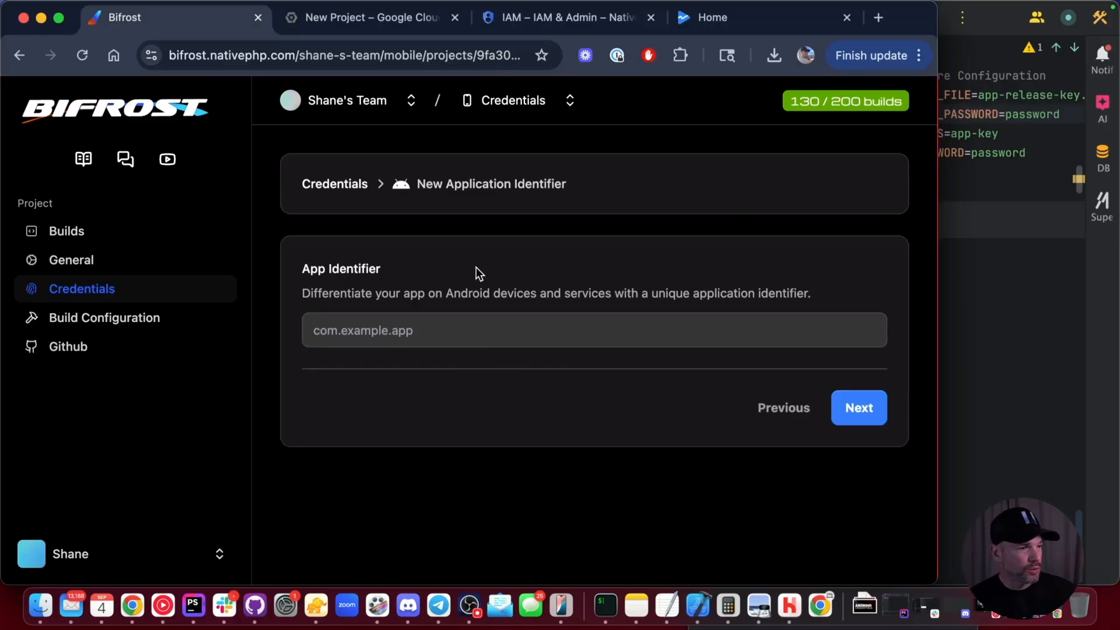
{"action": "left_click", "coordinate": [414, 333]}
{"action": "type", "text": "ci"}
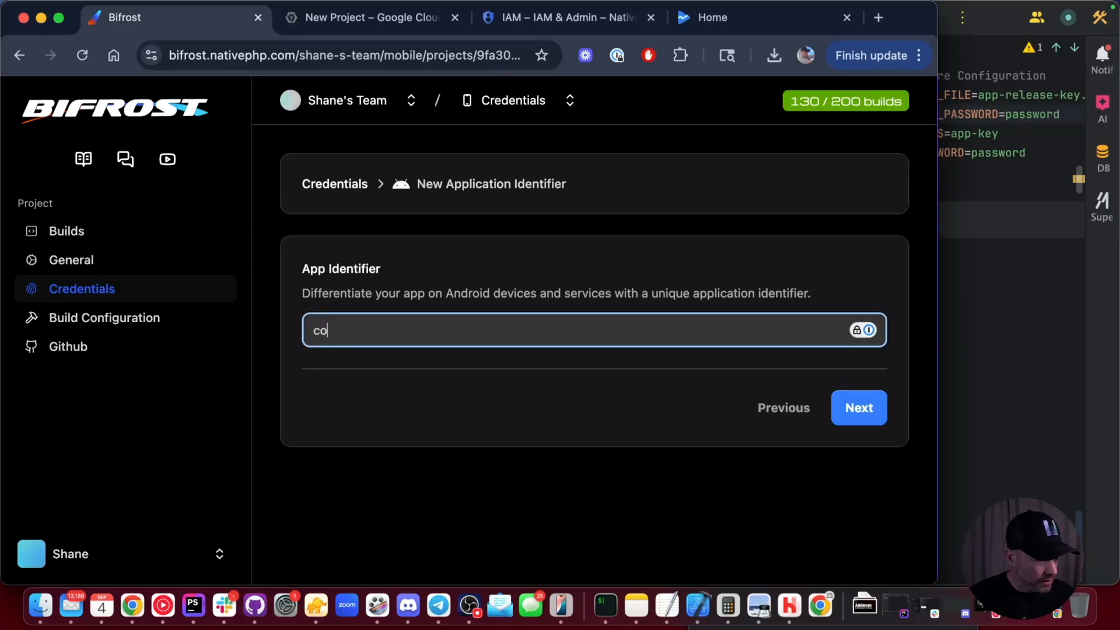
{"action": "type", "text": "m.nativephp.credentials"}
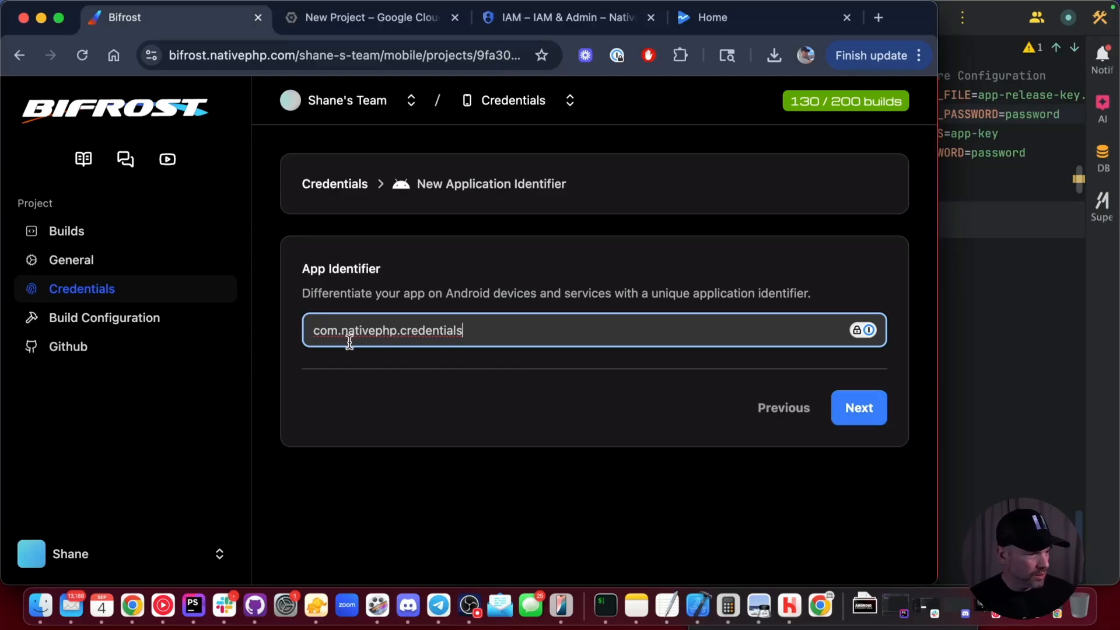
{"action": "left_click", "coordinate": [867, 407]}
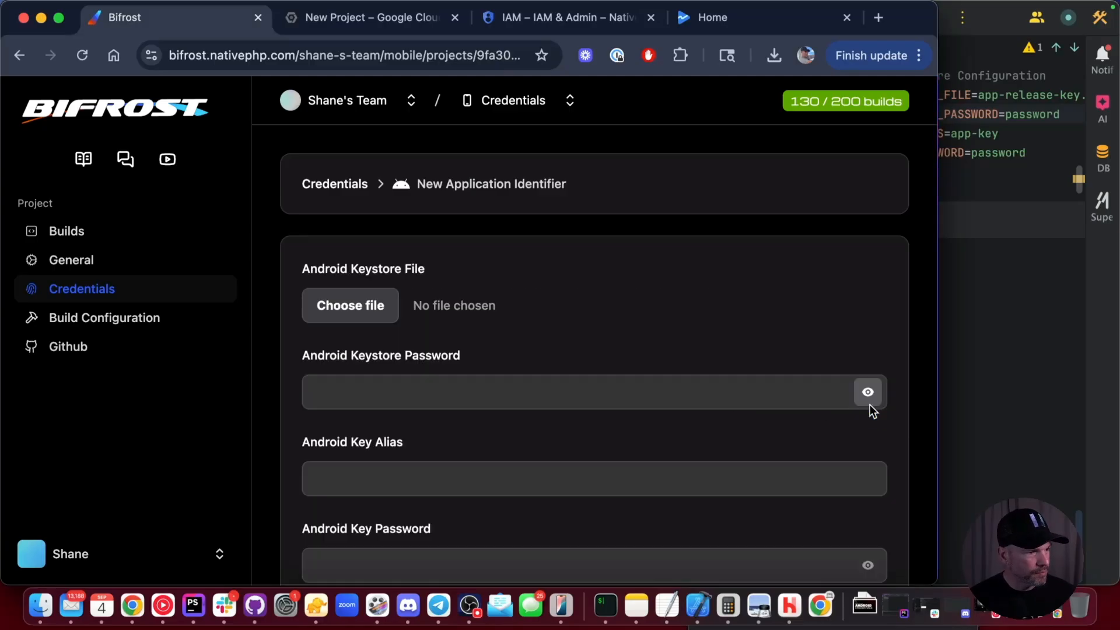
Select app-release-key.jks from the Push-Notifications project's credentials folder as the Android keystore file.
{"action": "left_click", "coordinate": [352, 297]}
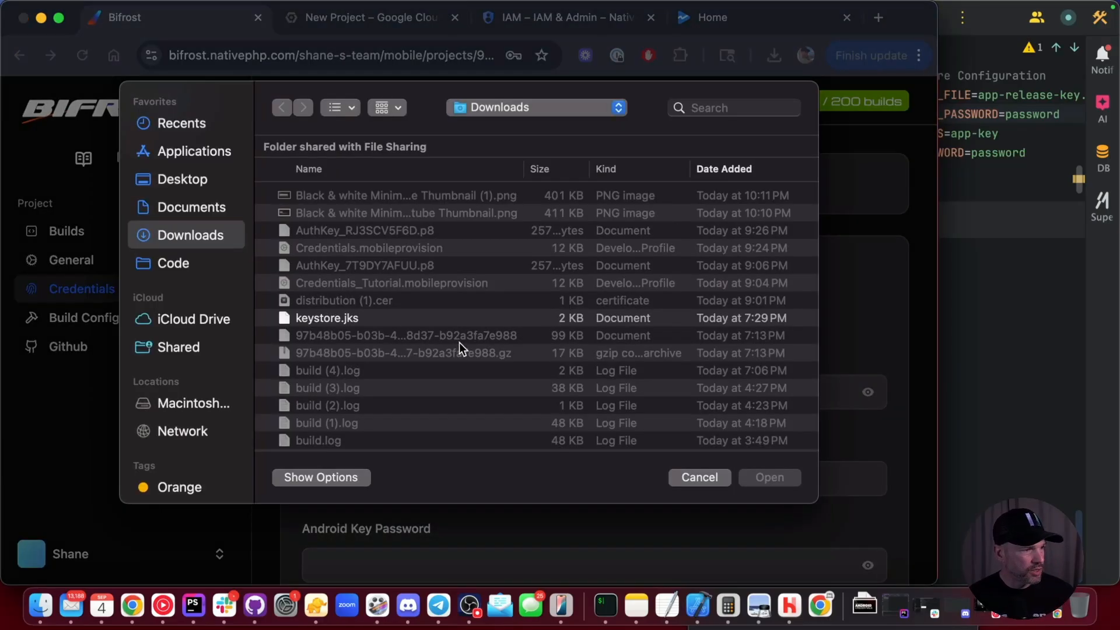
{"action": "left_click", "coordinate": [173, 263]}
{"action": "left_click", "coordinate": [298, 229]}
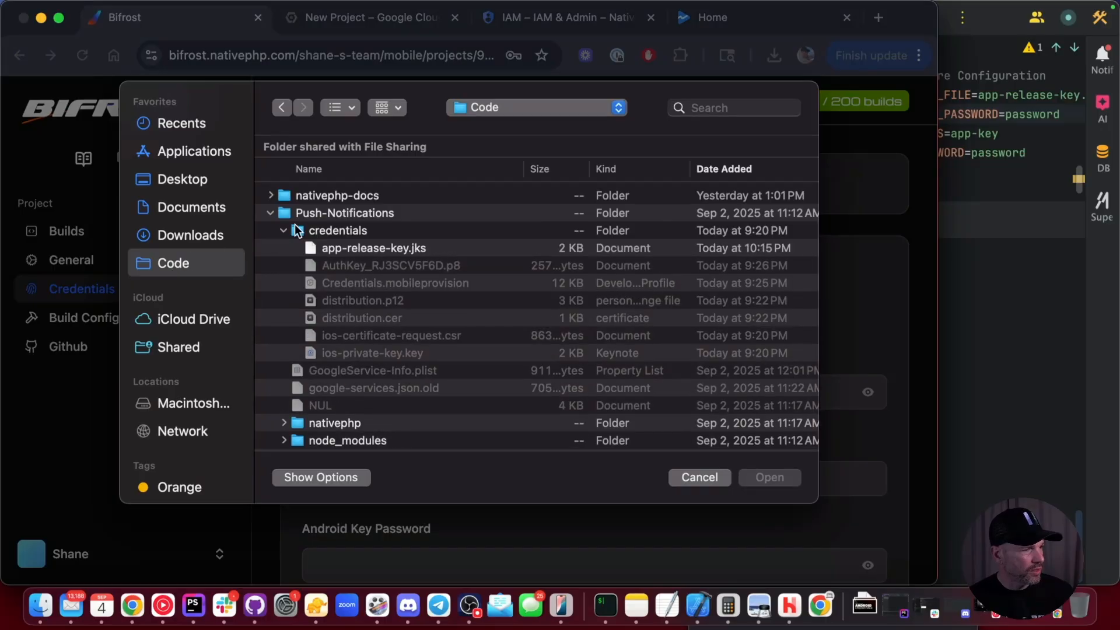
{"action": "double_click", "coordinate": [340, 229]}
{"action": "double_click", "coordinate": [387, 196]}
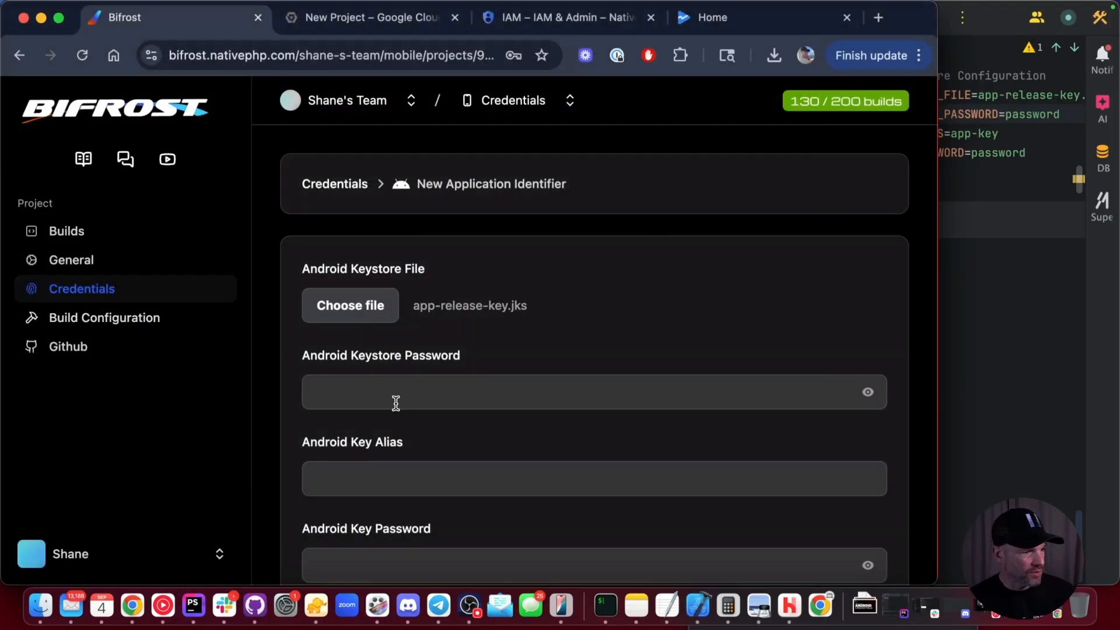
Enter the Android keystore password, the key alias app-key and the key password, and submit the keystore details.
{"action": "left_click", "coordinate": [408, 387]}
{"action": "type", "text": "pas"}
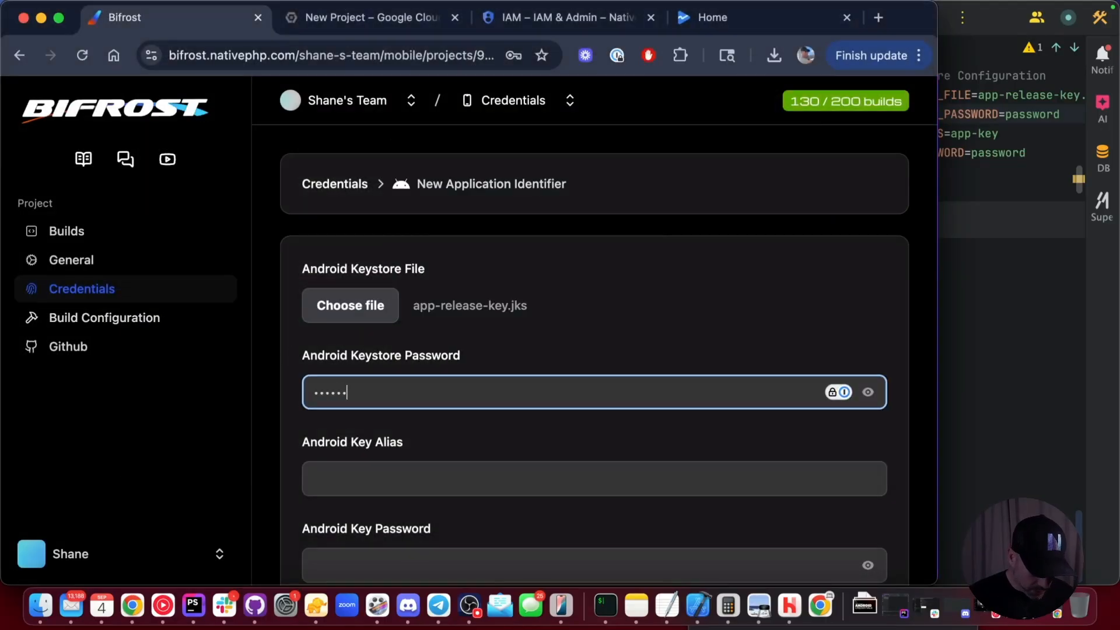
{"action": "left_click", "coordinate": [357, 479]}
{"action": "type", "text": "app-key"}
{"action": "key", "text": "Tab"}
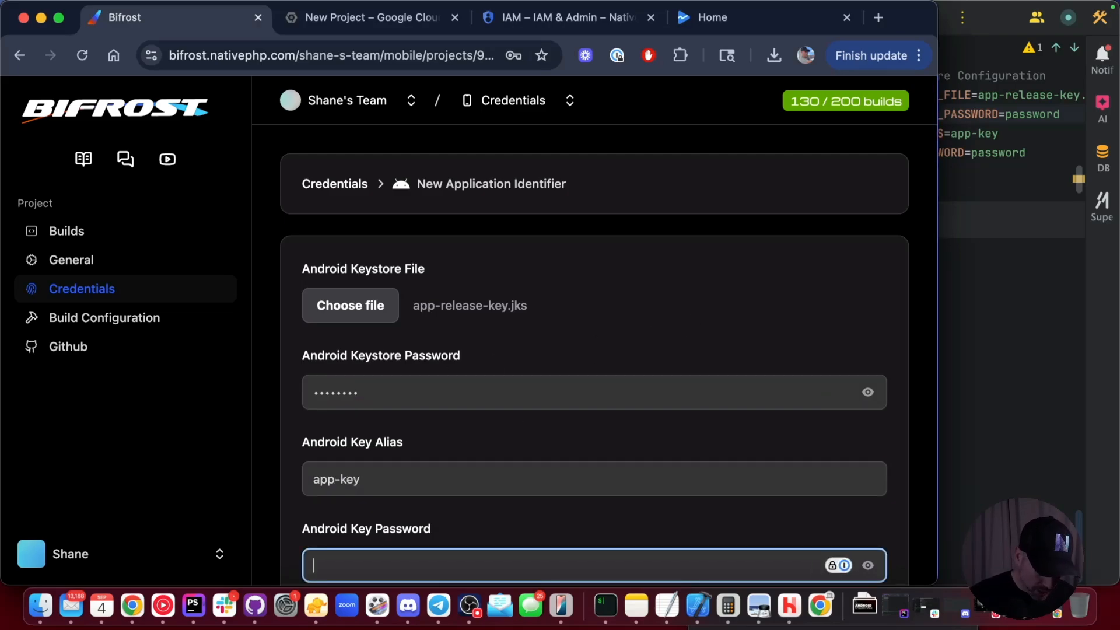
{"action": "type", "text": "password"}
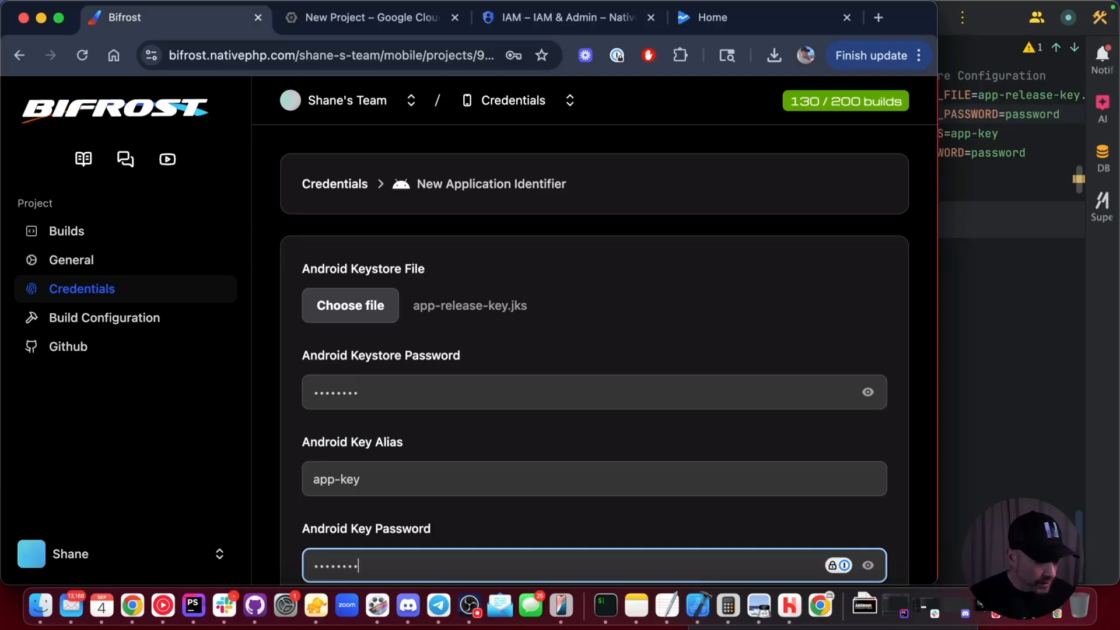
{"action": "scroll", "coordinate": [700, 397], "scroll_direction": "down", "scroll_amount": 3}
{"action": "left_click", "coordinate": [844, 521]}
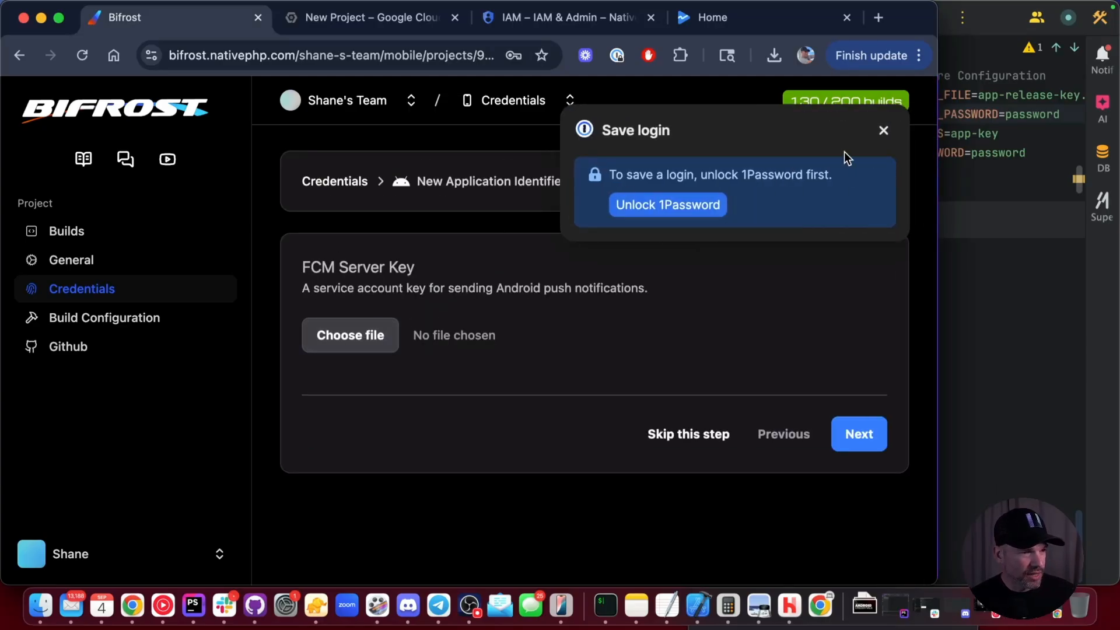
Dismiss the save-login prompt and skip the FCM Server Key step of the Android credentials setup.
{"action": "left_click", "coordinate": [883, 130]}
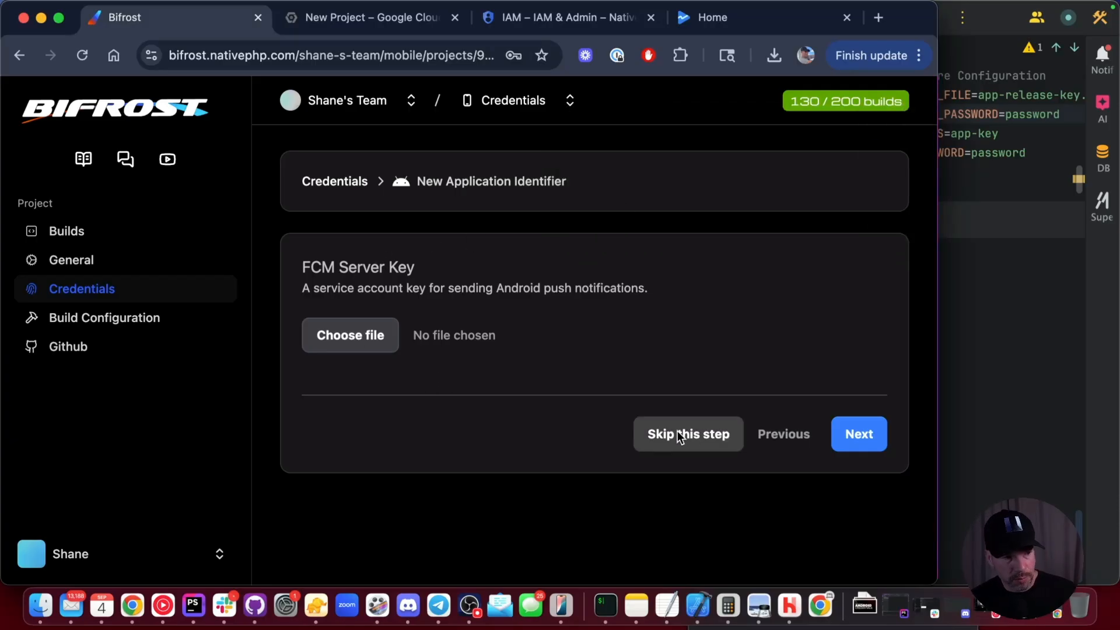
{"action": "left_click", "coordinate": [716, 443]}
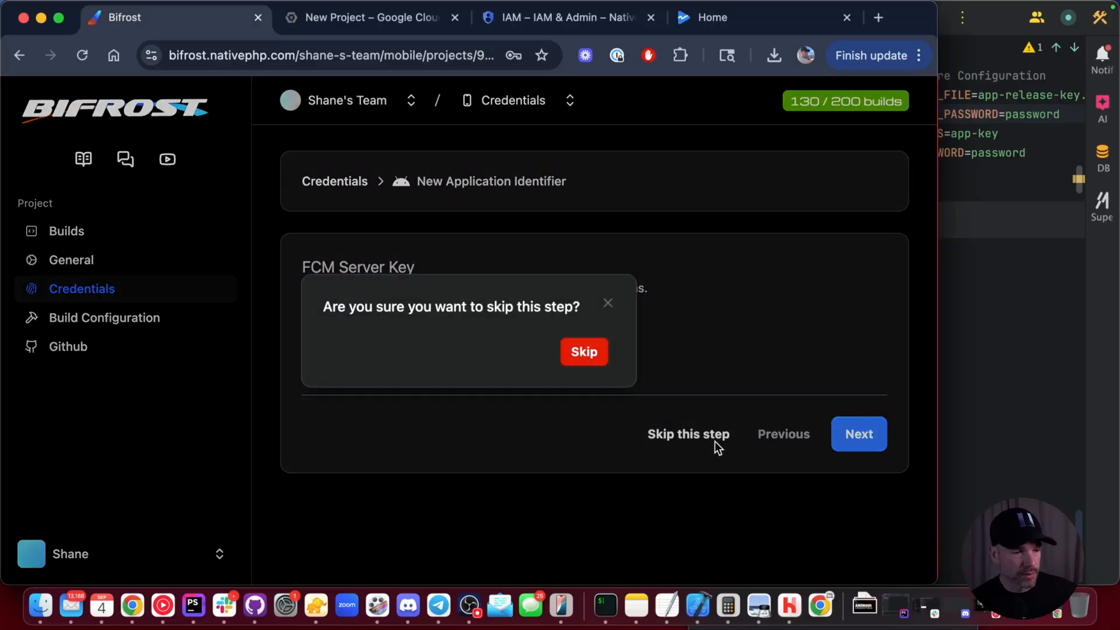
{"action": "left_click", "coordinate": [588, 346]}
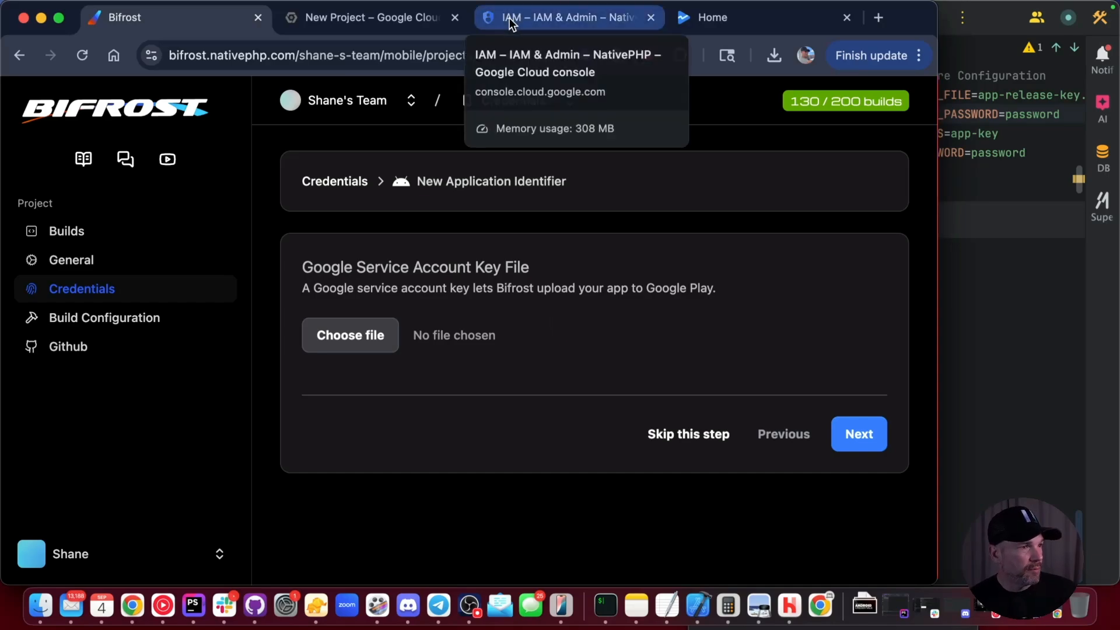
Switch to the Google Cloud console's new project page and create a project named Credentials.
{"action": "left_click", "coordinate": [379, 17]}
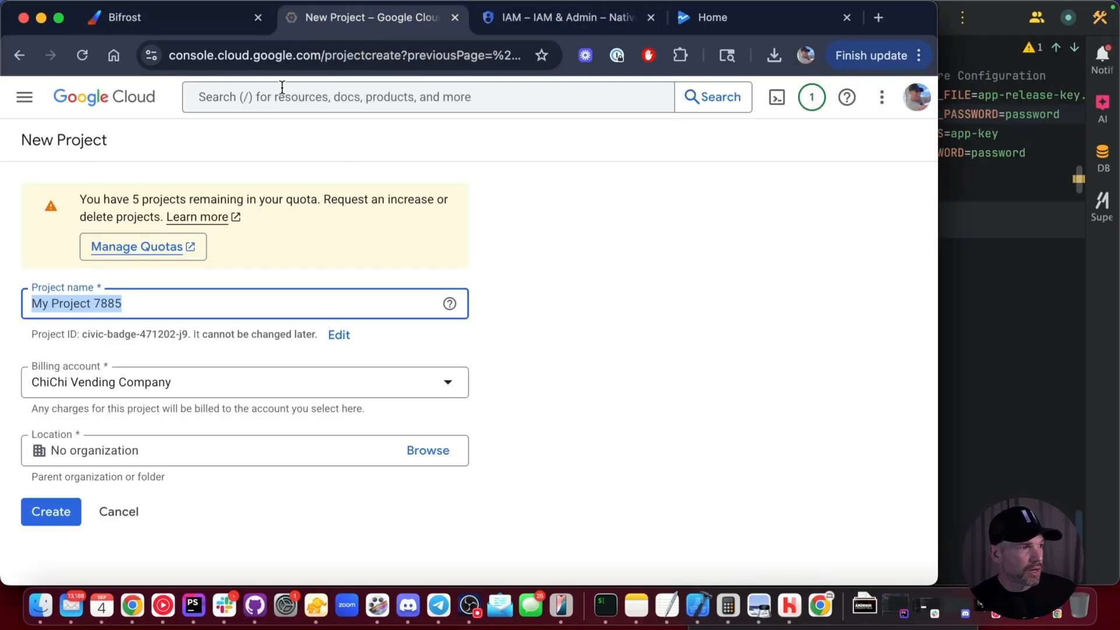
{"action": "left_click_drag", "start_coordinate": [171, 56], "coordinate": [449, 55]}
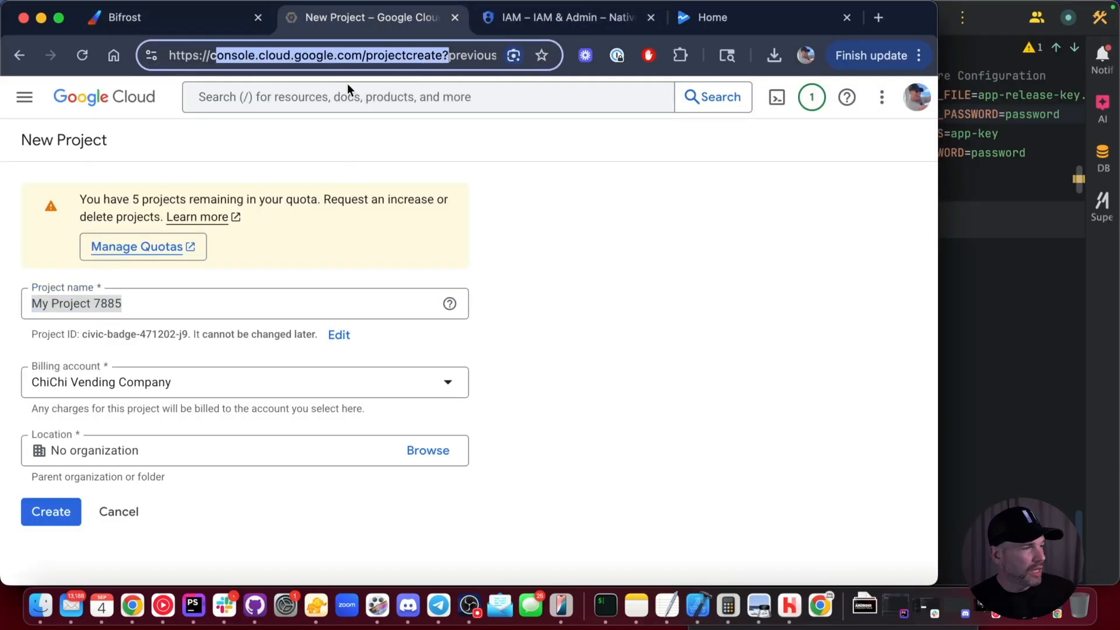
{"action": "left_click", "coordinate": [163, 295]}
{"action": "key", "text": "super+a"}
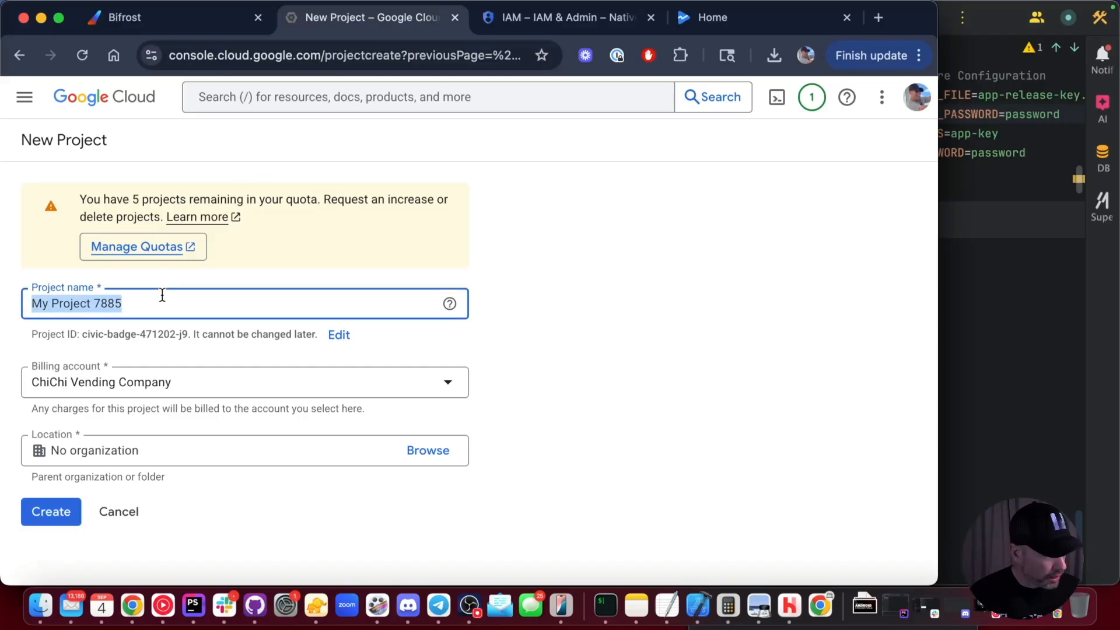
{"action": "type", "text": "Credentials"}
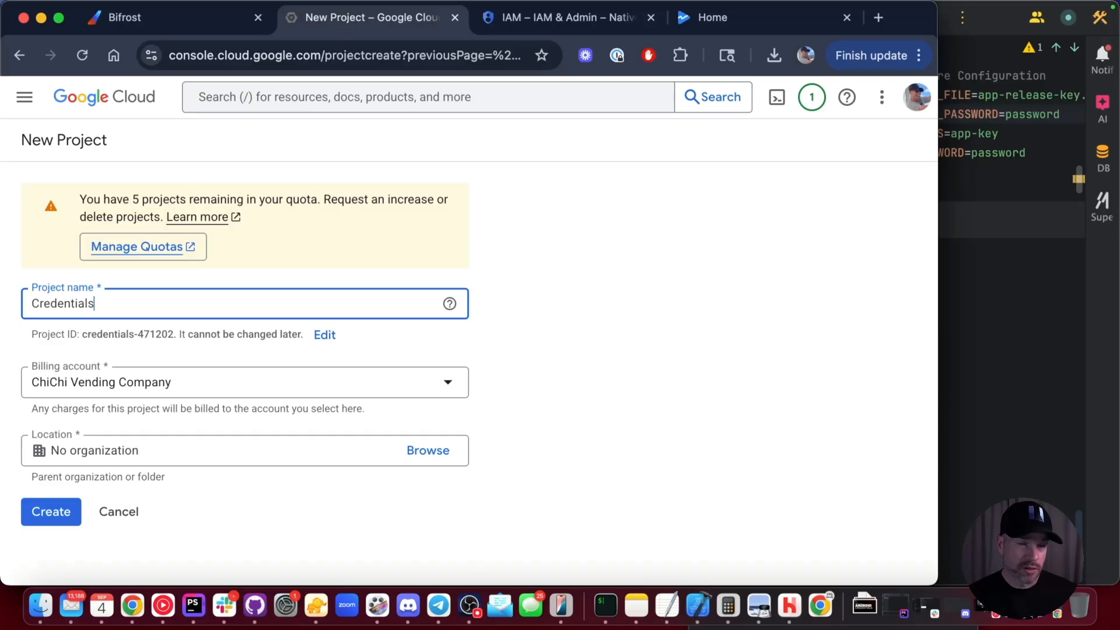
{"action": "left_click", "coordinate": [50, 511]}
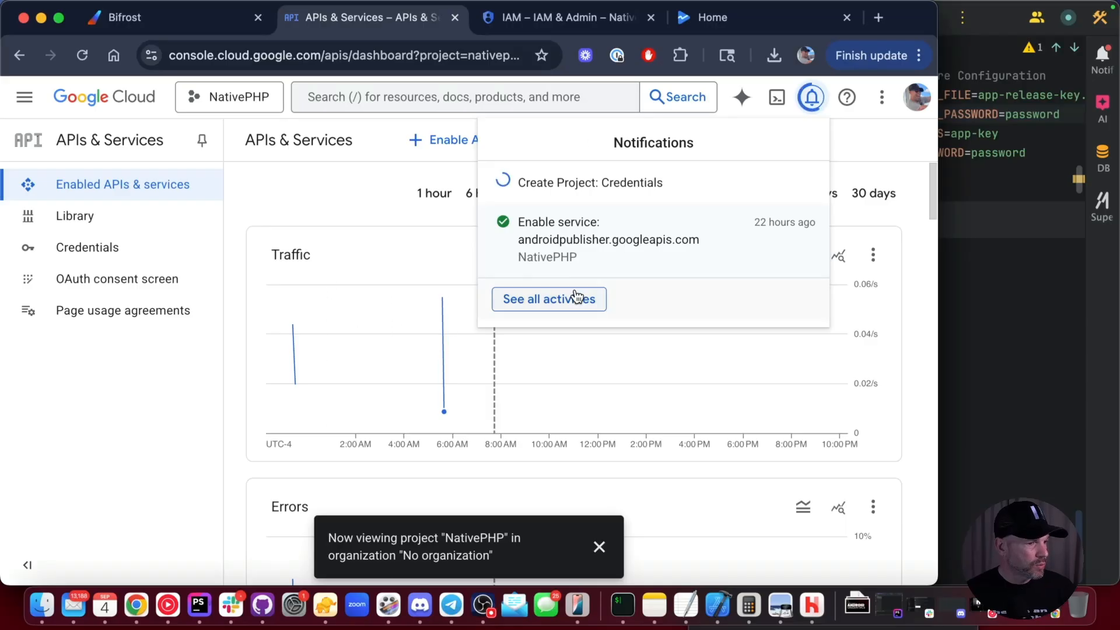
Enable the Google Play Android Developer API (androidpublisher.googleapis.com) for the Credentials project.
{"action": "left_click", "coordinate": [454, 142]}
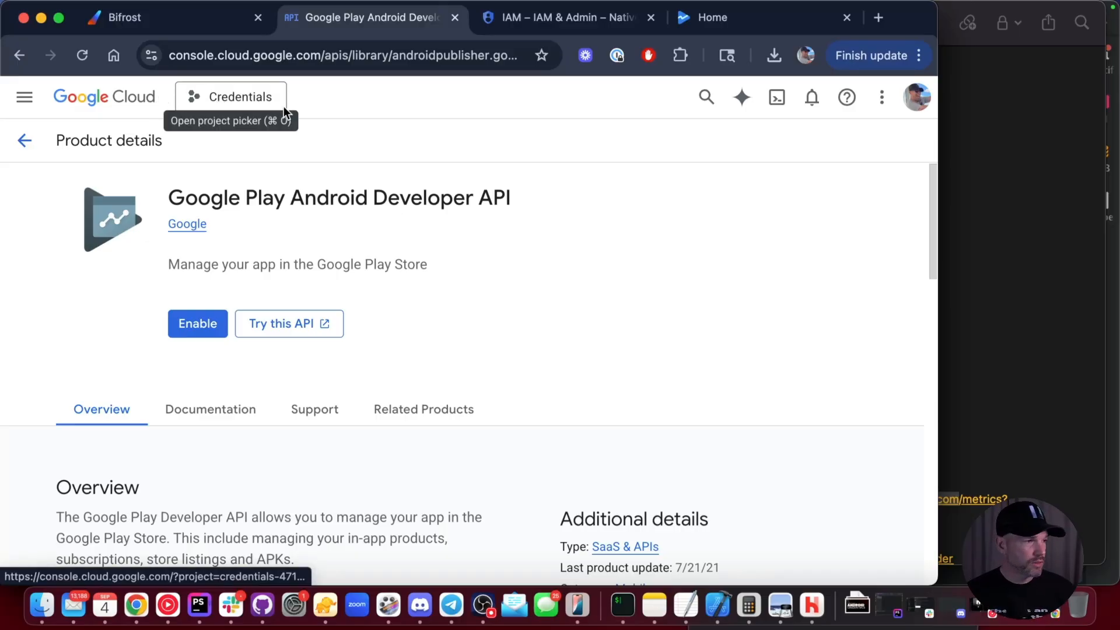
{"action": "left_click", "coordinate": [299, 53]}
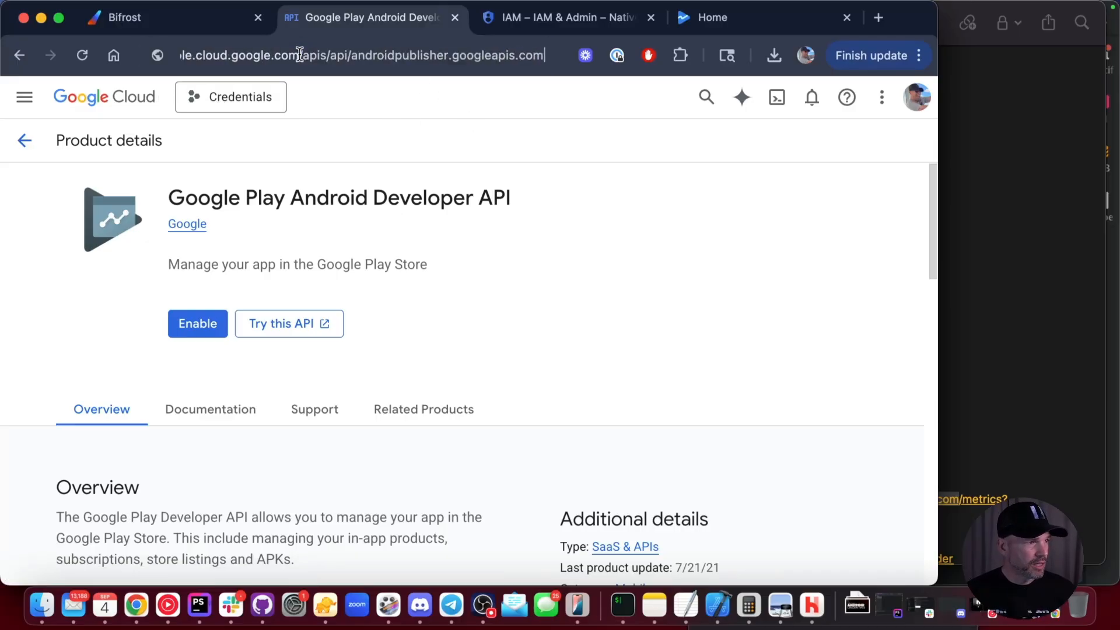
{"action": "type", "text": "https://console.cloud.google.com/apis/api/androidpublisher.googleapis.com"}
{"action": "key", "text": "Return"}
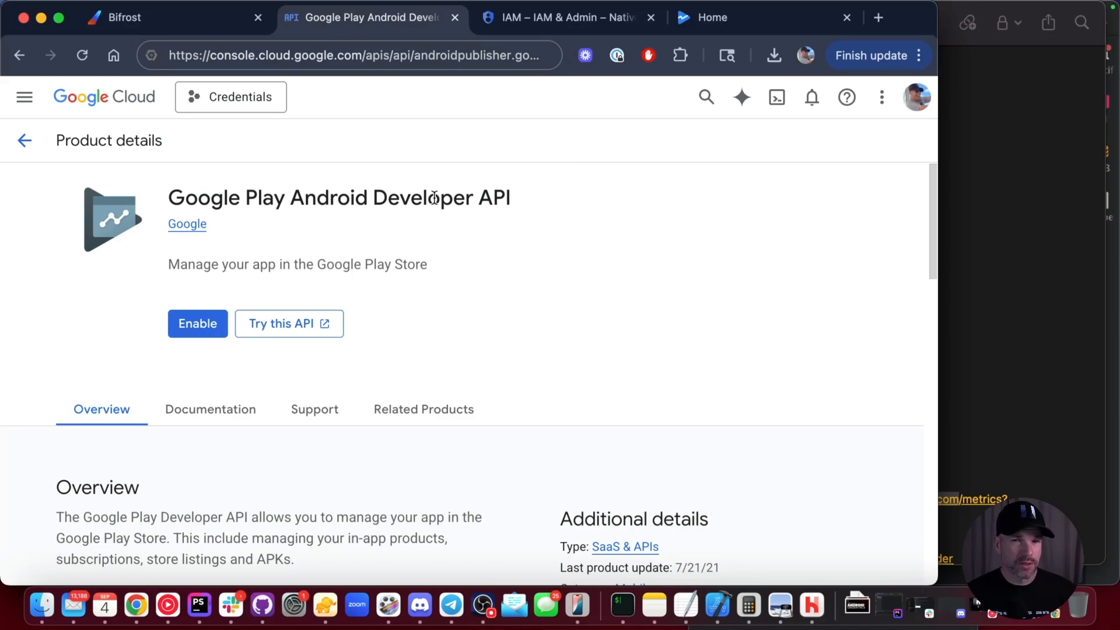
{"action": "left_click", "coordinate": [175, 330]}
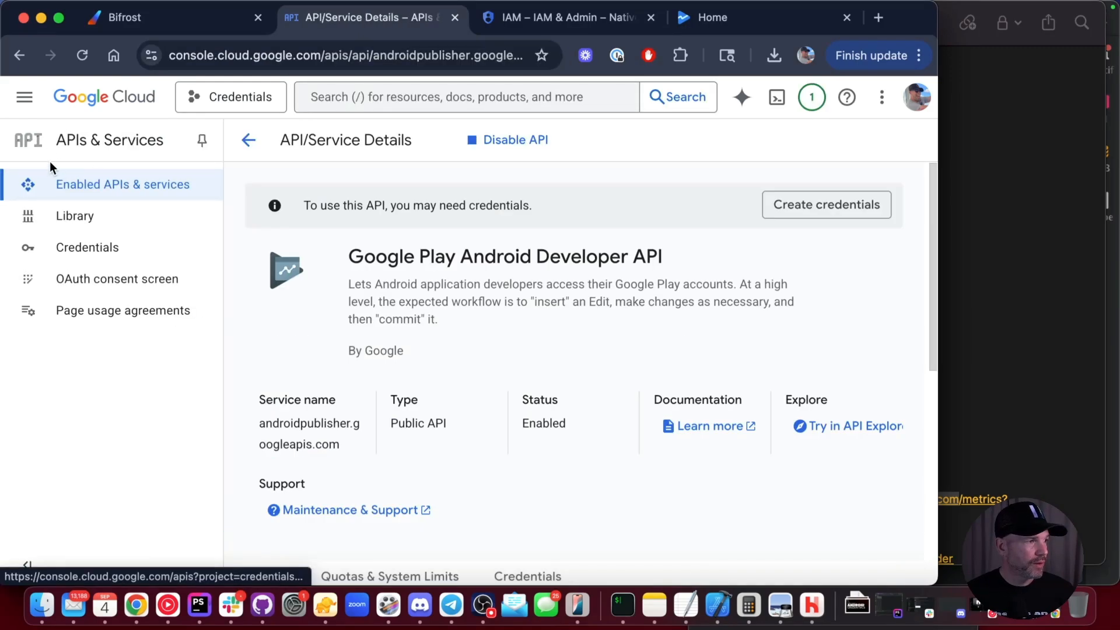
Leave the API details and open the Service Accounts page under IAM & Admin for the Credentials project.
{"action": "left_click", "coordinate": [246, 141]}
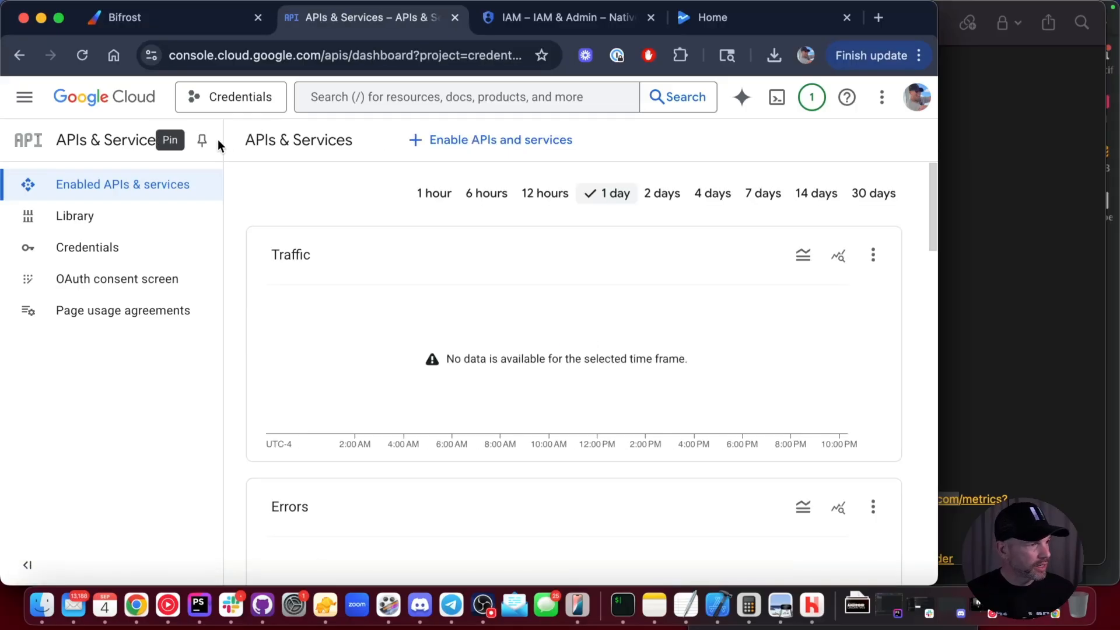
{"action": "left_click", "coordinate": [25, 97]}
{"action": "mouse_move", "coordinate": [61, 203]}
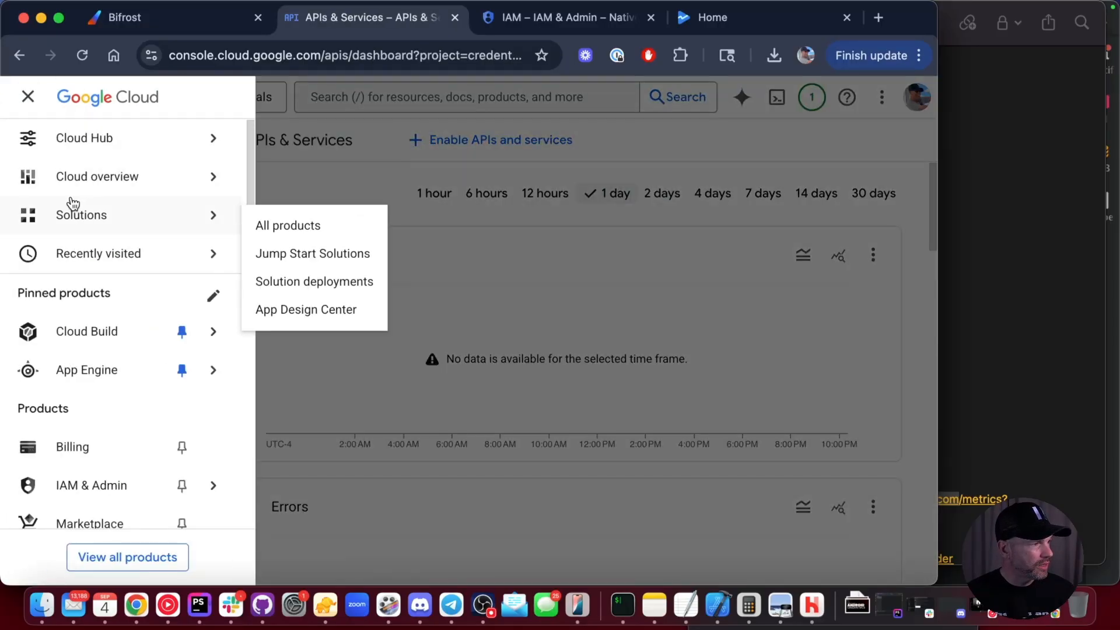
{"action": "scroll", "coordinate": [67, 268], "scroll_direction": "down", "scroll_amount": 3}
{"action": "mouse_move", "coordinate": [68, 284]}
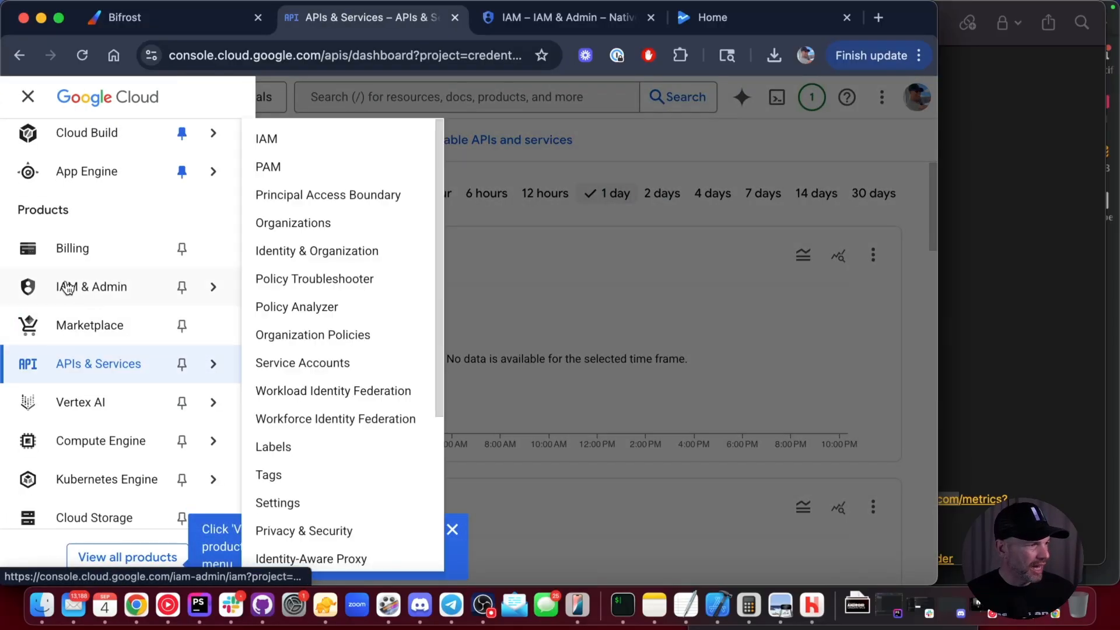
{"action": "left_click", "coordinate": [108, 300]}
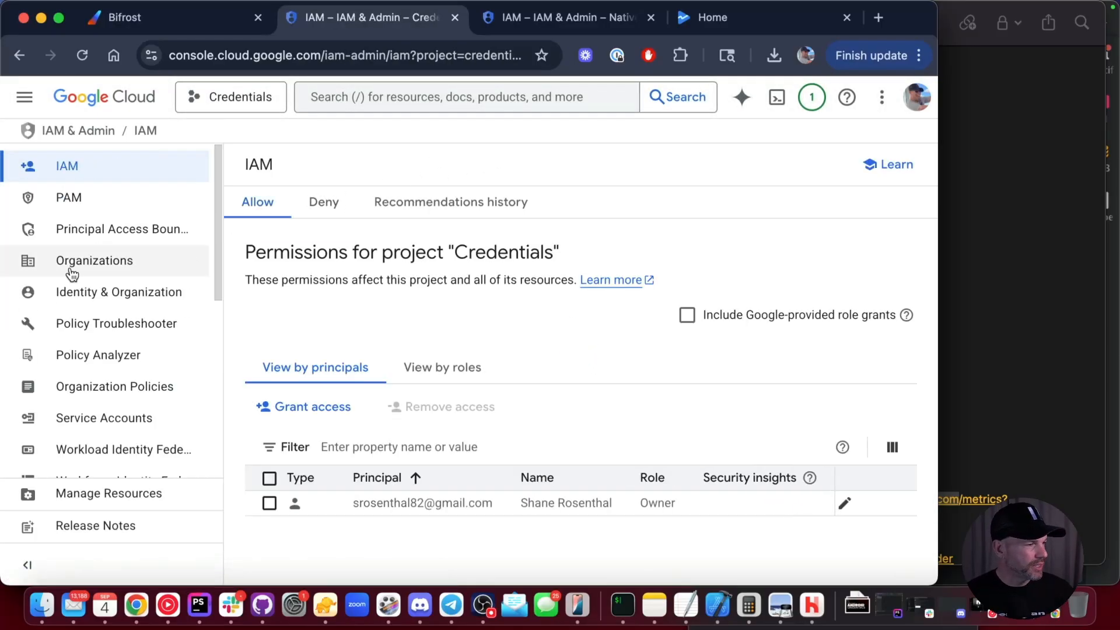
{"action": "scroll", "coordinate": [102, 332], "scroll_direction": "down", "scroll_amount": 2}
{"action": "left_click", "coordinate": [101, 351]}
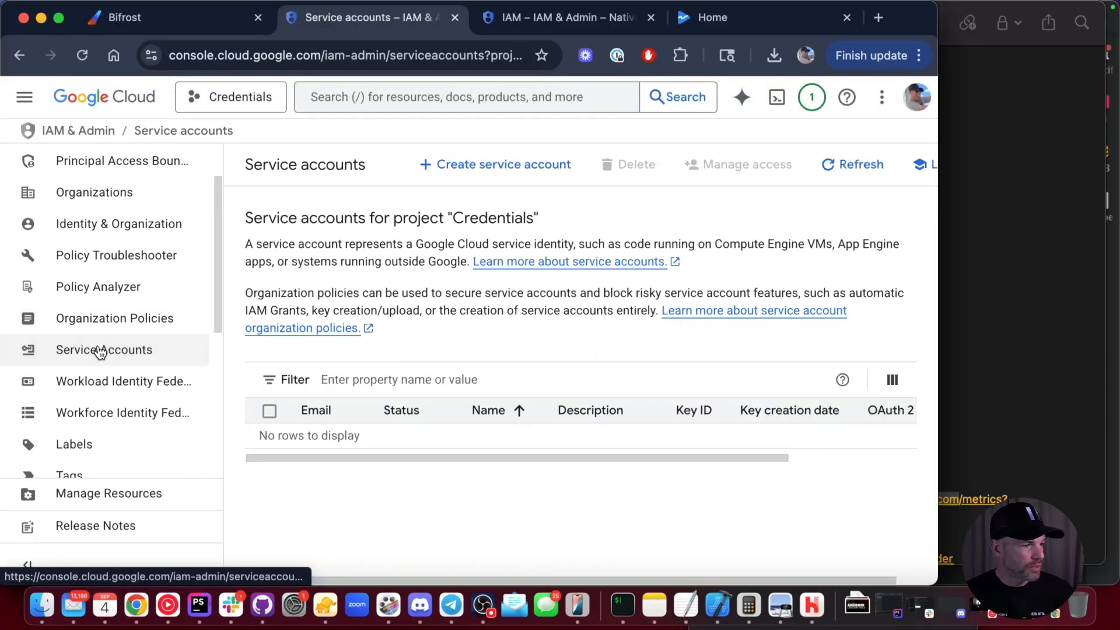
Create a service account named Bifrost without optional permissions, copying its generated email address before finishing.
{"action": "left_click", "coordinate": [508, 166]}
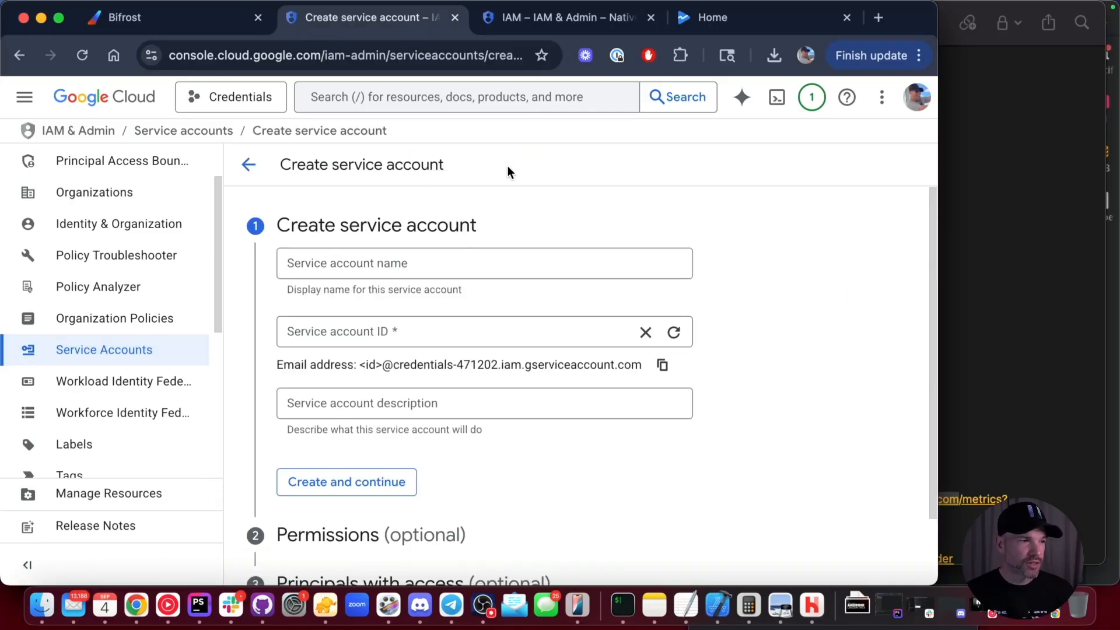
{"action": "left_click", "coordinate": [404, 264]}
{"action": "type", "text": "B"}
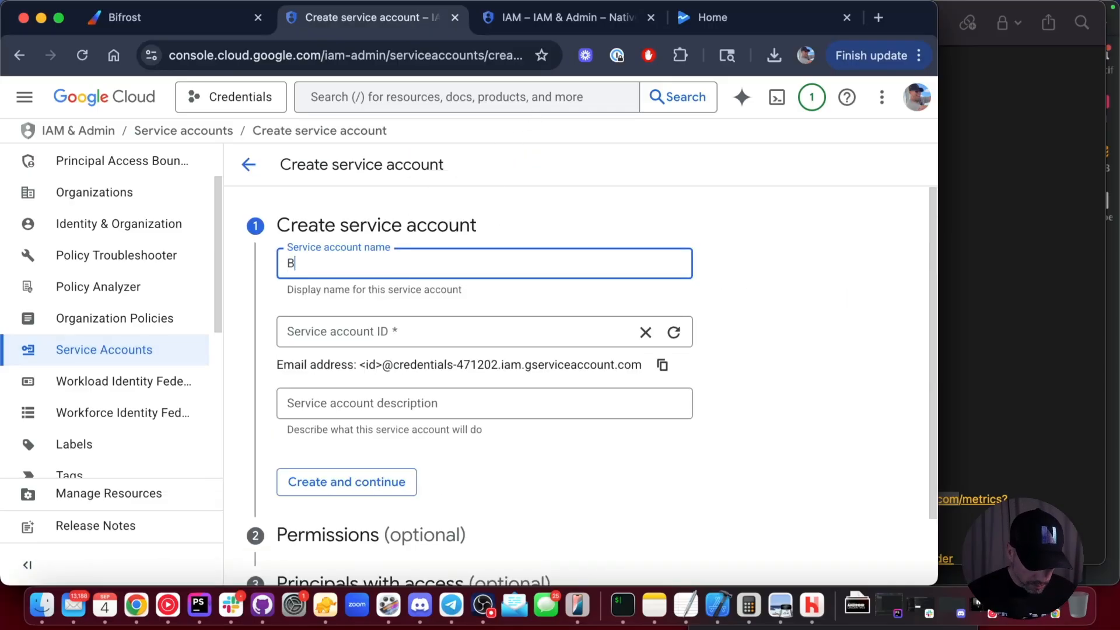
{"action": "type", "text": "ifrost"}
{"action": "scroll", "coordinate": [528, 246], "scroll_direction": "down", "scroll_amount": 2}
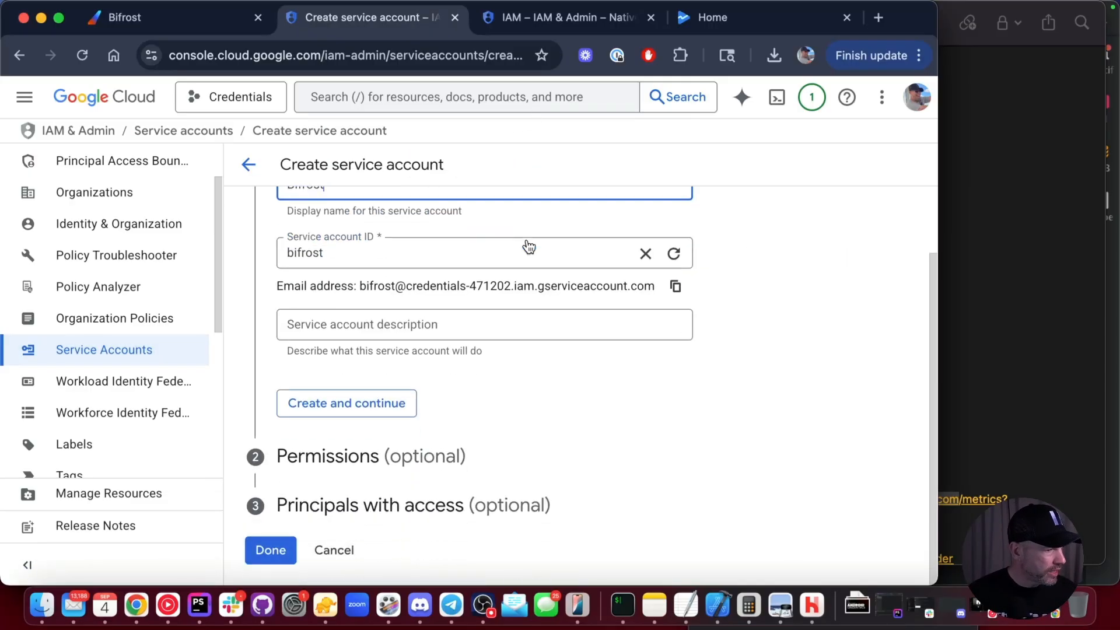
{"action": "left_click", "coordinate": [675, 286]}
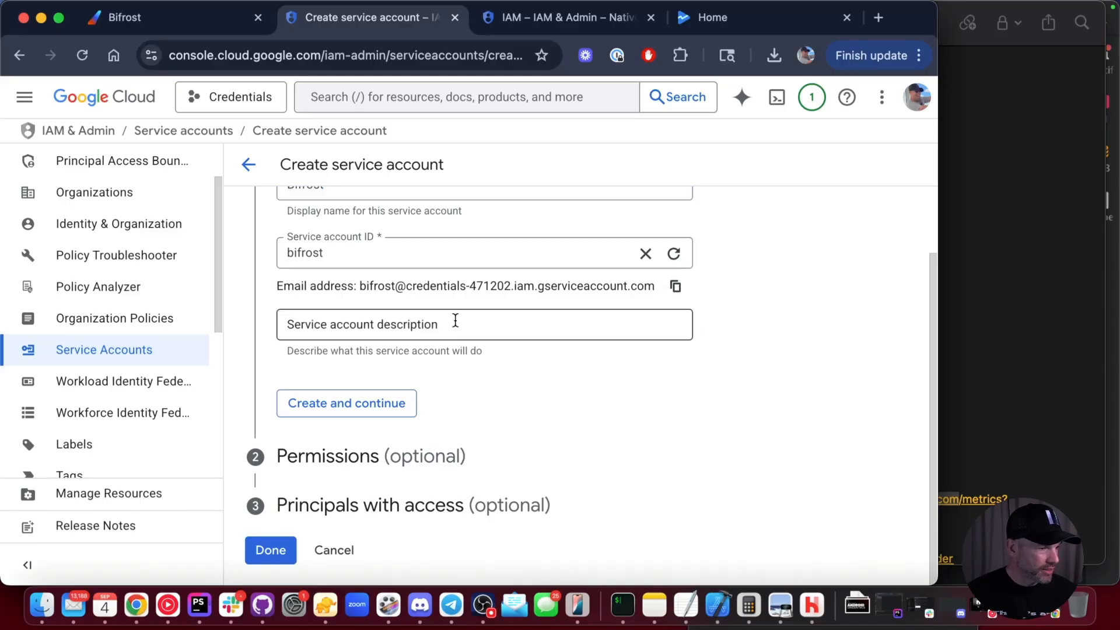
{"action": "left_click", "coordinate": [347, 404]}
{"action": "scroll", "coordinate": [352, 409], "scroll_direction": "down", "scroll_amount": 2}
{"action": "left_click", "coordinate": [268, 548]}
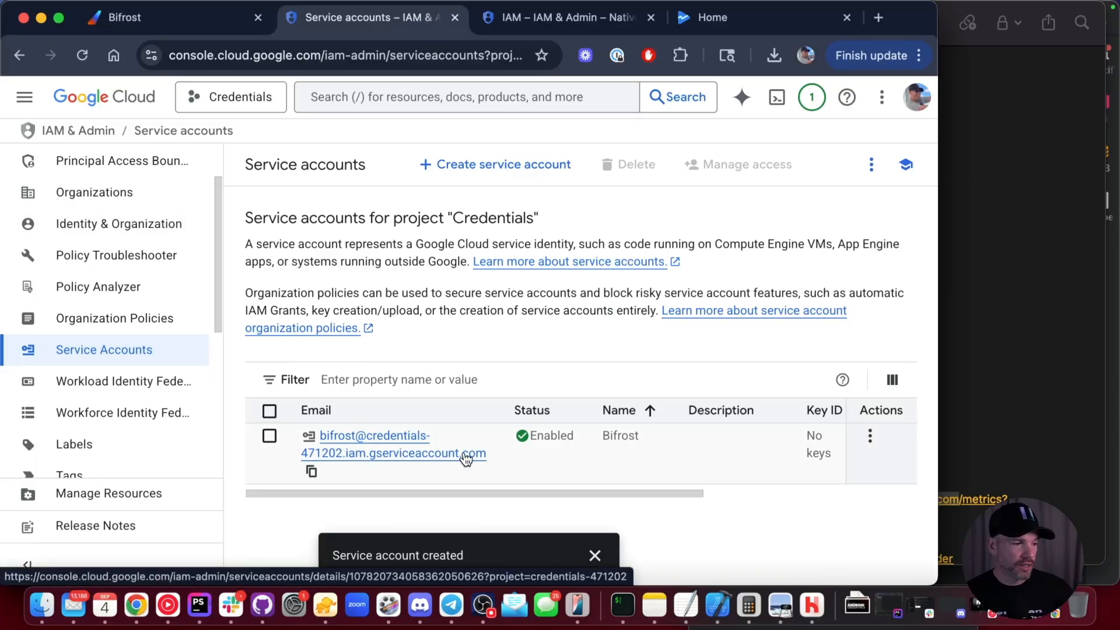
Create and download a JSON private key for the Bifrost service account and locate the file in the Downloads folder.
{"action": "left_click", "coordinate": [870, 438]}
{"action": "left_click", "coordinate": [788, 293]}
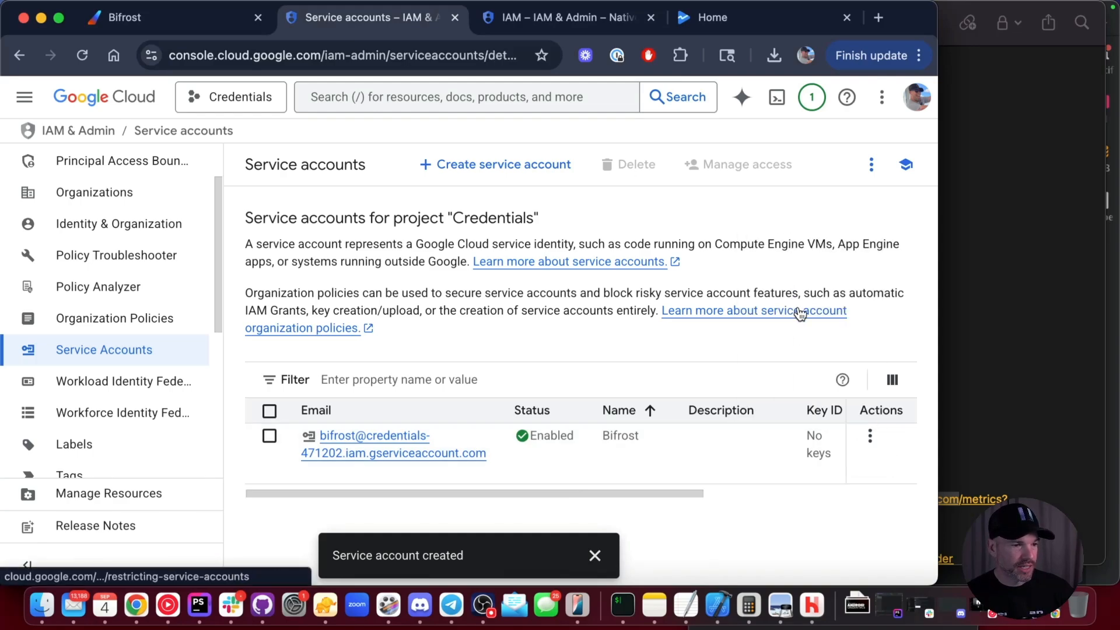
{"action": "scroll", "coordinate": [366, 320], "scroll_direction": "down", "scroll_amount": 2}
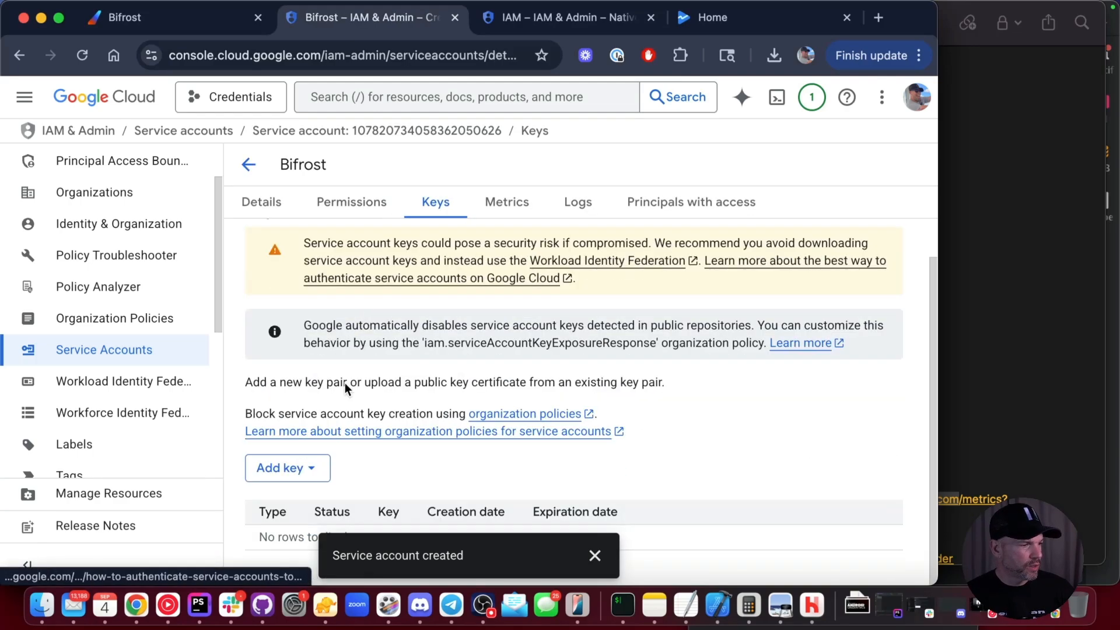
{"action": "left_click", "coordinate": [287, 470]}
{"action": "left_click", "coordinate": [285, 505]}
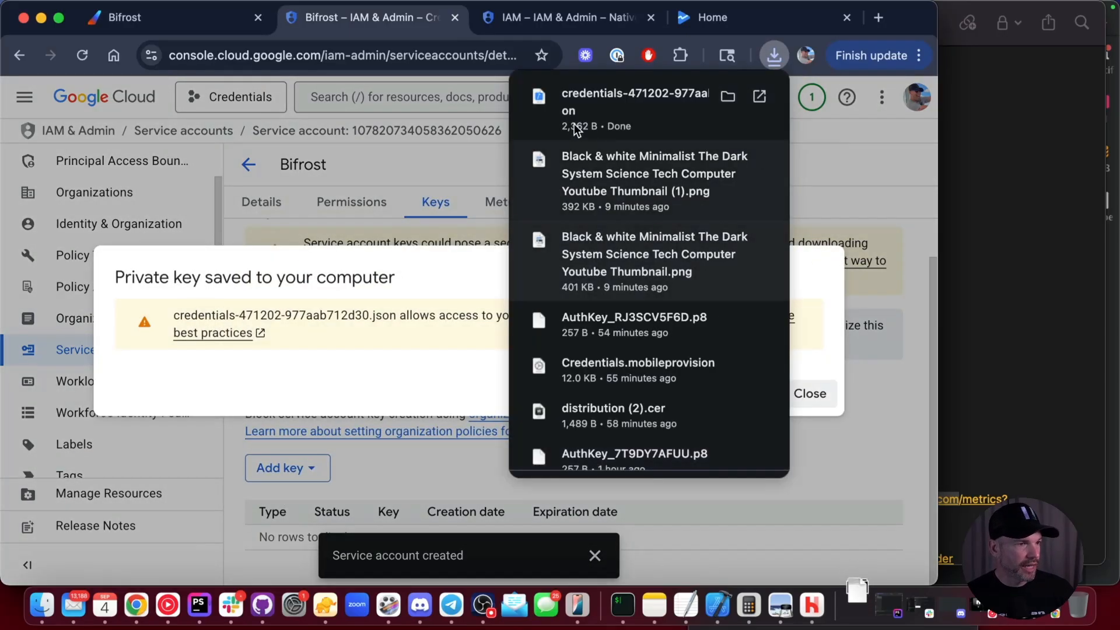
{"action": "left_click", "coordinate": [728, 96]}
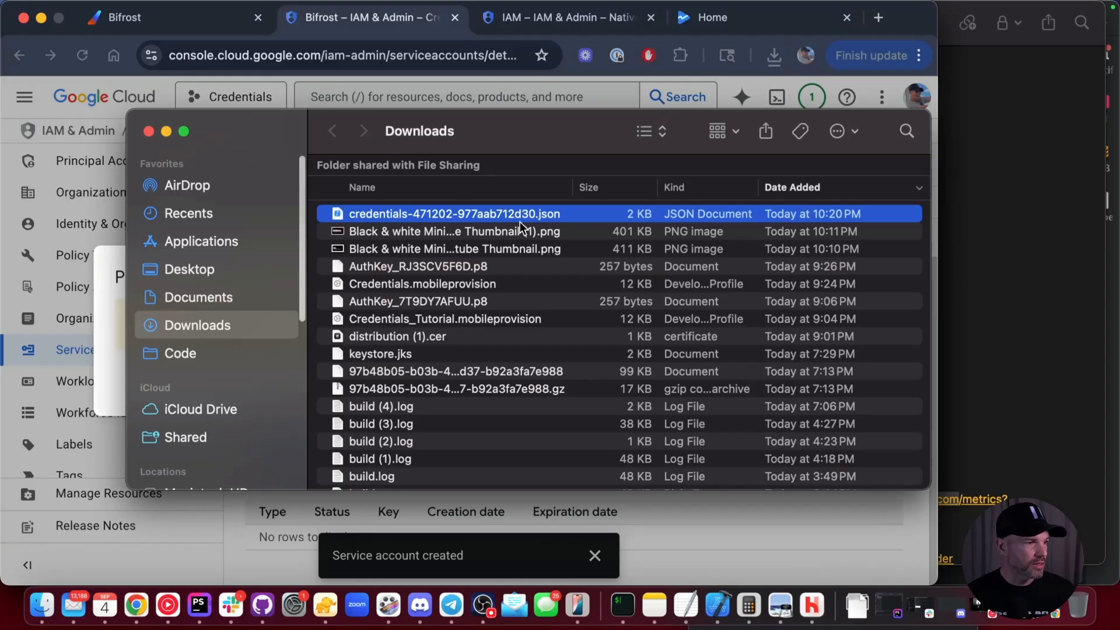
{"action": "key", "text": "super+Tab"}
{"action": "left_click_drag", "start_coordinate": [379, 216], "coordinate": [566, 121]}
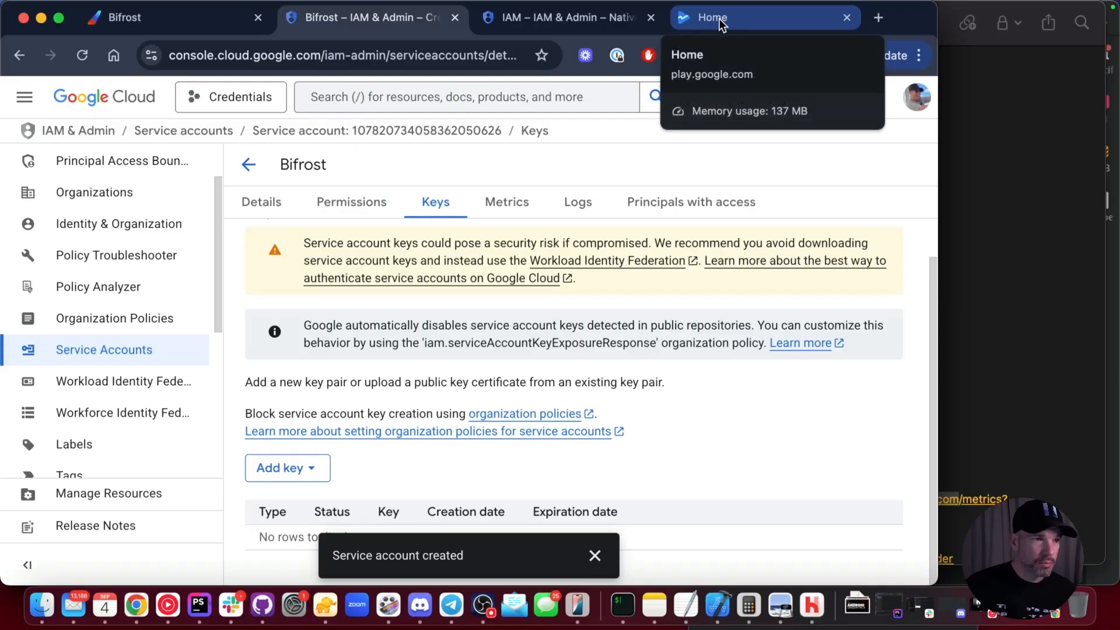
Switch to Google Play Console and start inviting a new user with the copied service account email address.
{"action": "left_click", "coordinate": [720, 18]}
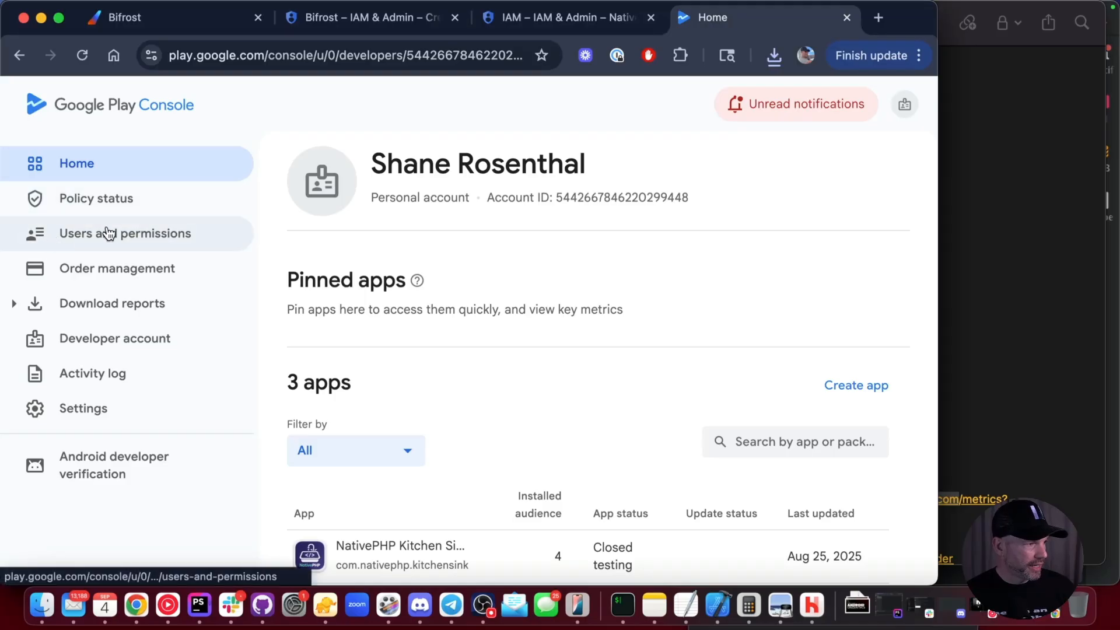
{"action": "left_click", "coordinate": [85, 234]}
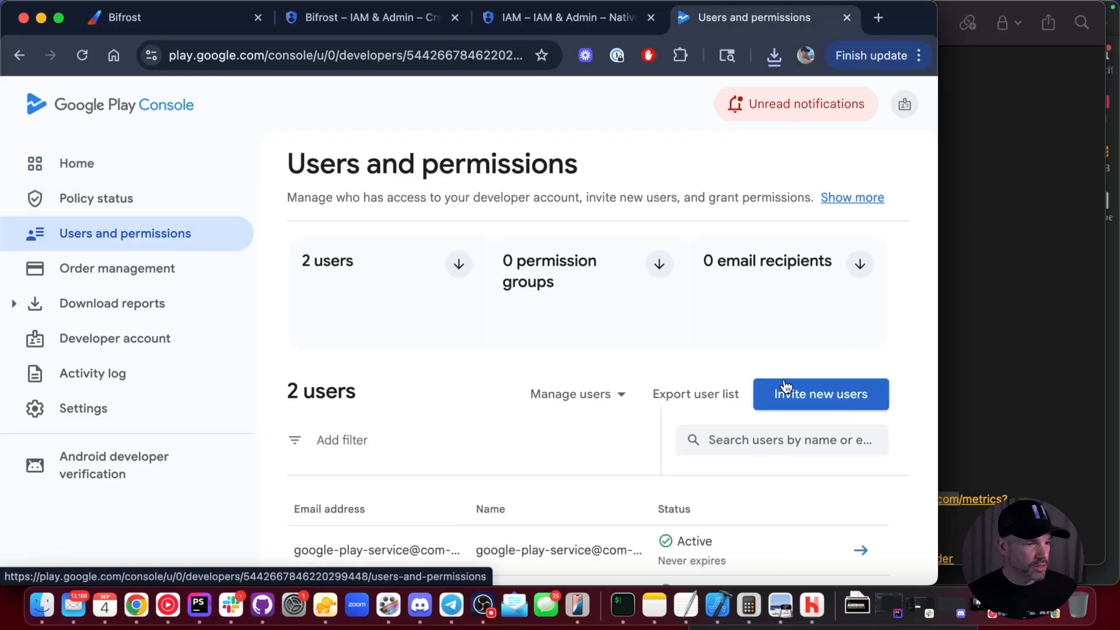
{"action": "left_click", "coordinate": [795, 392]}
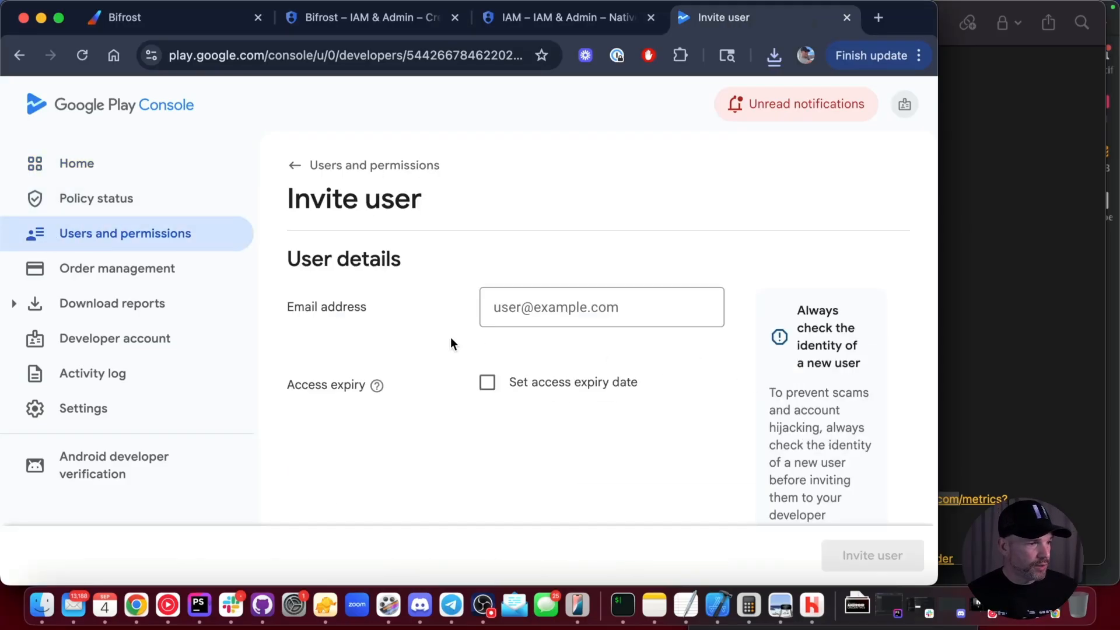
{"action": "left_click", "coordinate": [535, 298]}
{"action": "key", "text": "super+v"}
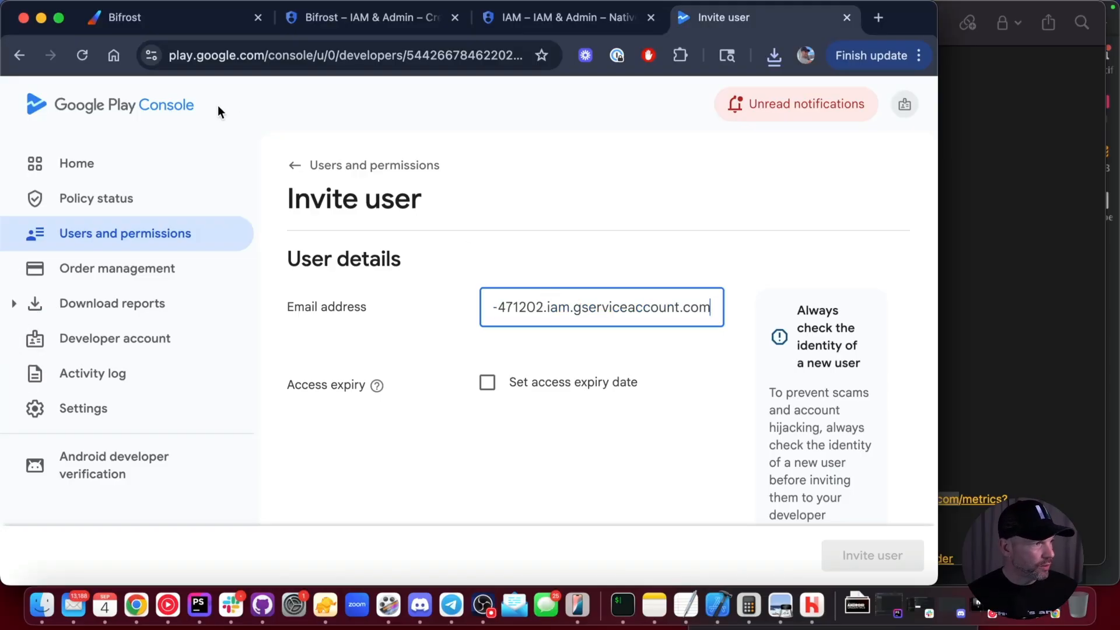
{"action": "key", "text": "super+Left"}
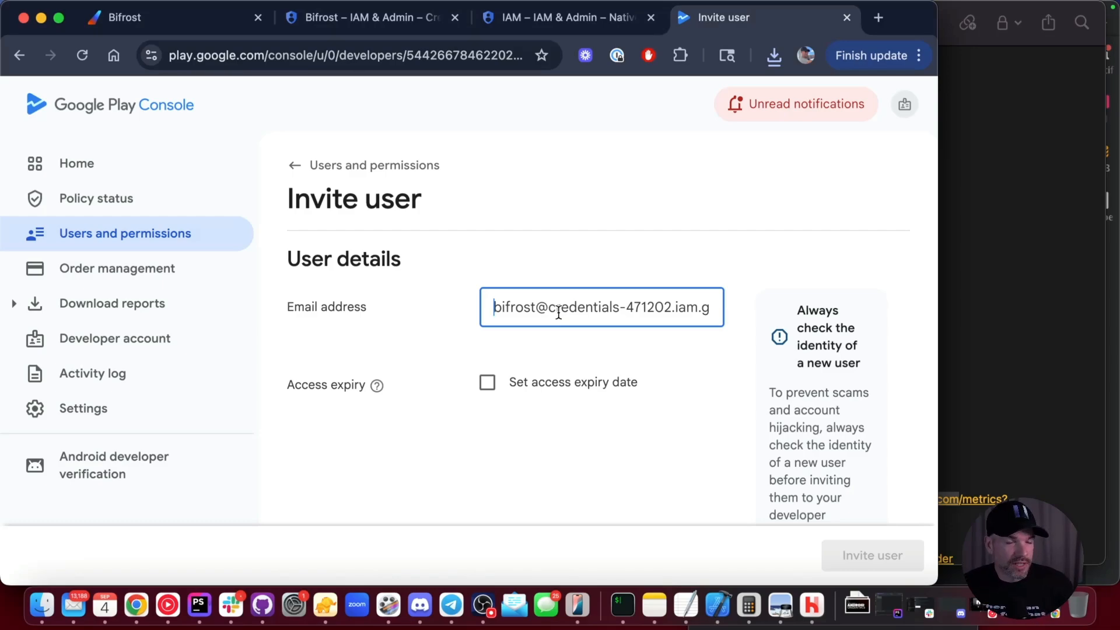
Examine the apps available for app-level permissions in the user invitation without adding any.
{"action": "scroll", "coordinate": [570, 293], "scroll_direction": "down", "scroll_amount": 10}
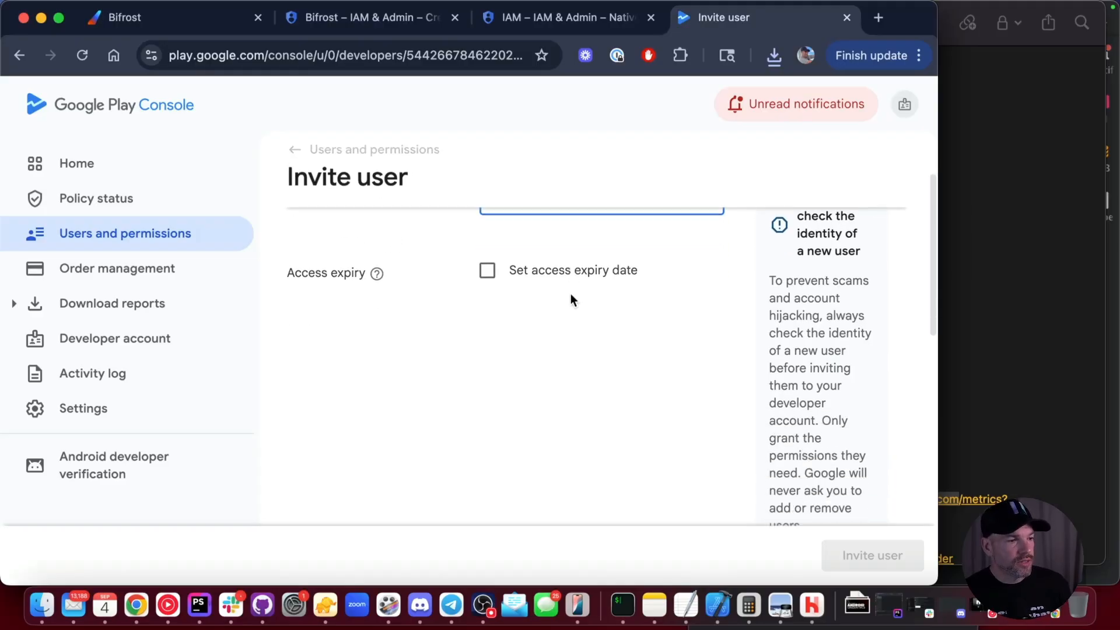
{"action": "scroll", "coordinate": [569, 297], "scroll_direction": "down", "scroll_amount": 1}
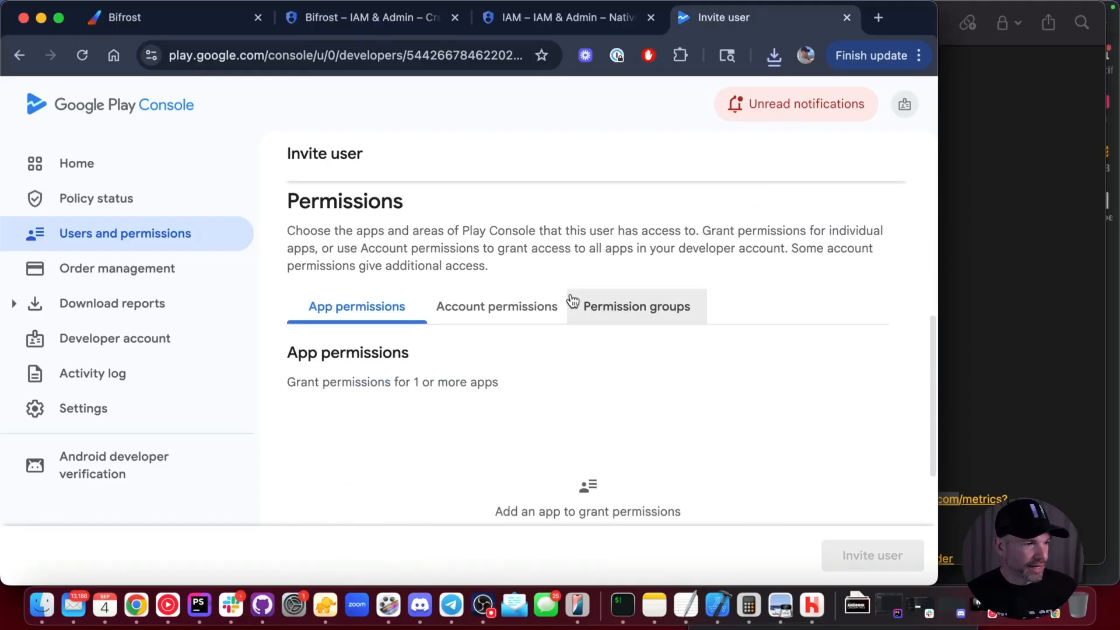
{"action": "scroll", "coordinate": [577, 368], "scroll_direction": "down", "scroll_amount": 4}
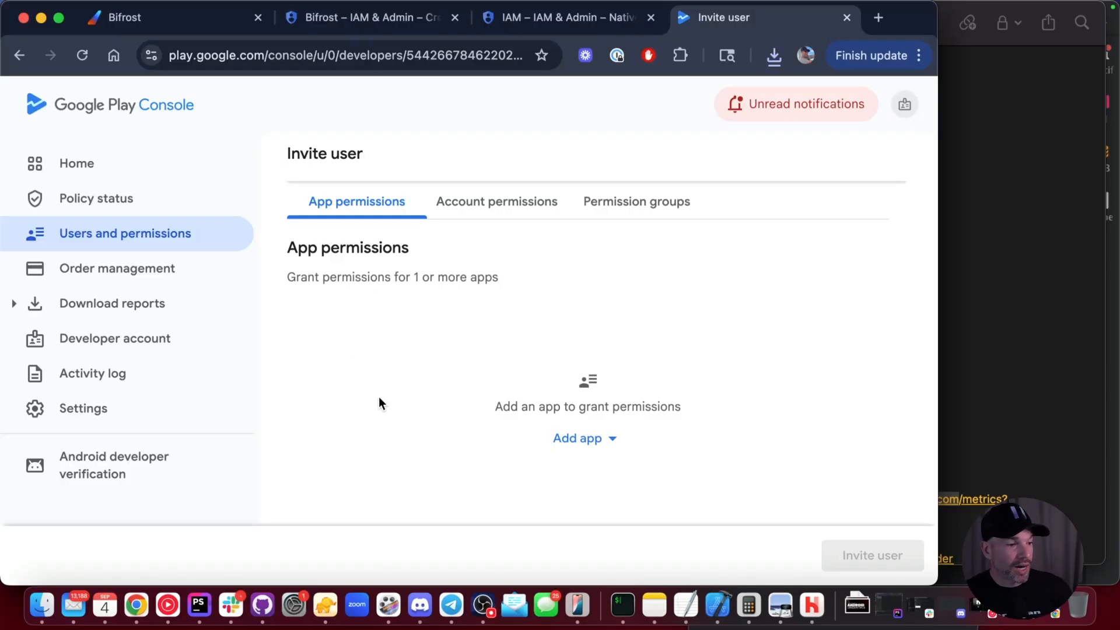
{"action": "left_click", "coordinate": [586, 439]}
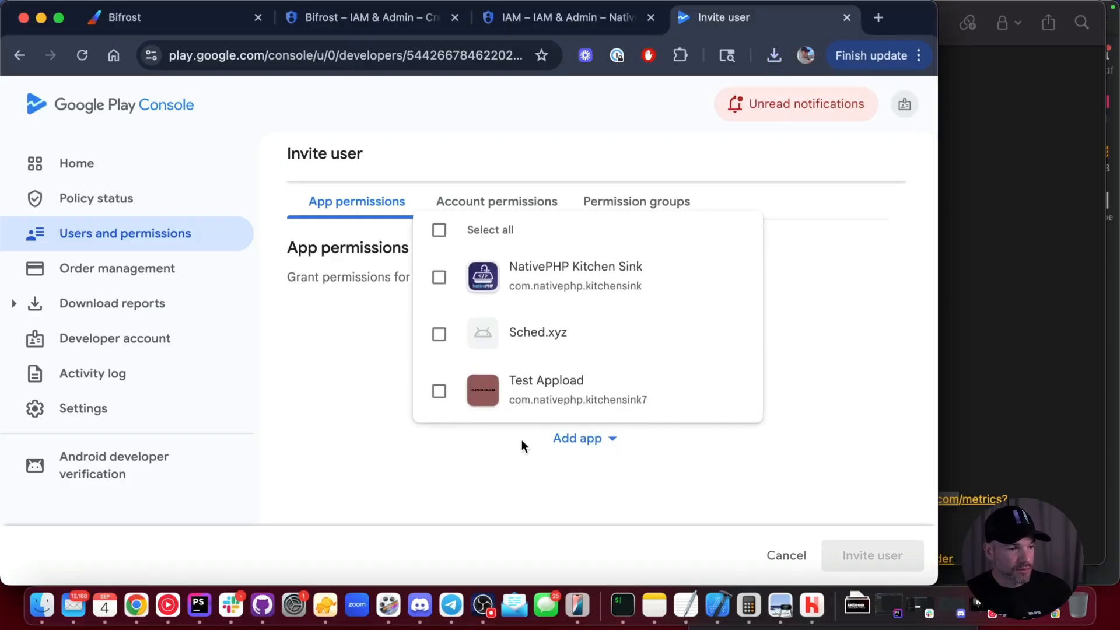
{"action": "left_click", "coordinate": [438, 474]}
Go through the invited user's account permissions and send the invite to the Bifrost service account.
{"action": "left_click", "coordinate": [496, 203]}
{"action": "left_click", "coordinate": [495, 305]}
{"action": "scroll", "coordinate": [397, 374], "scroll_direction": "down", "scroll_amount": 5}
{"action": "scroll", "coordinate": [458, 361], "scroll_direction": "down", "scroll_amount": 8}
{"action": "scroll", "coordinate": [434, 361], "scroll_direction": "down", "scroll_amount": 8}
{"action": "scroll", "coordinate": [432, 355], "scroll_direction": "down", "scroll_amount": 3}
{"action": "left_click", "coordinate": [863, 557]}
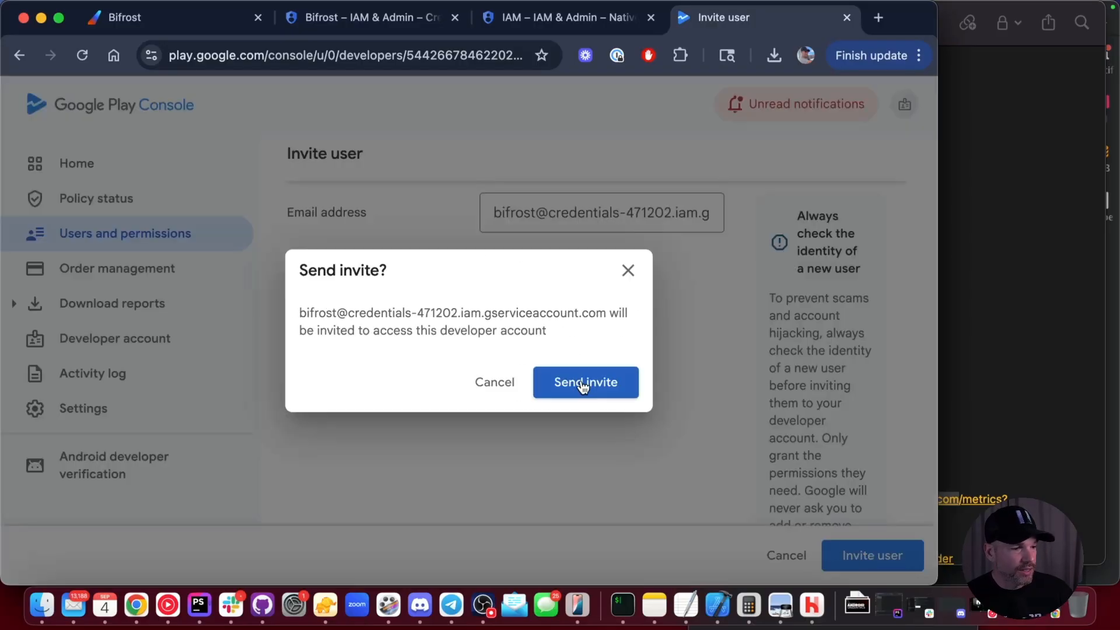
{"action": "left_click", "coordinate": [580, 382]}
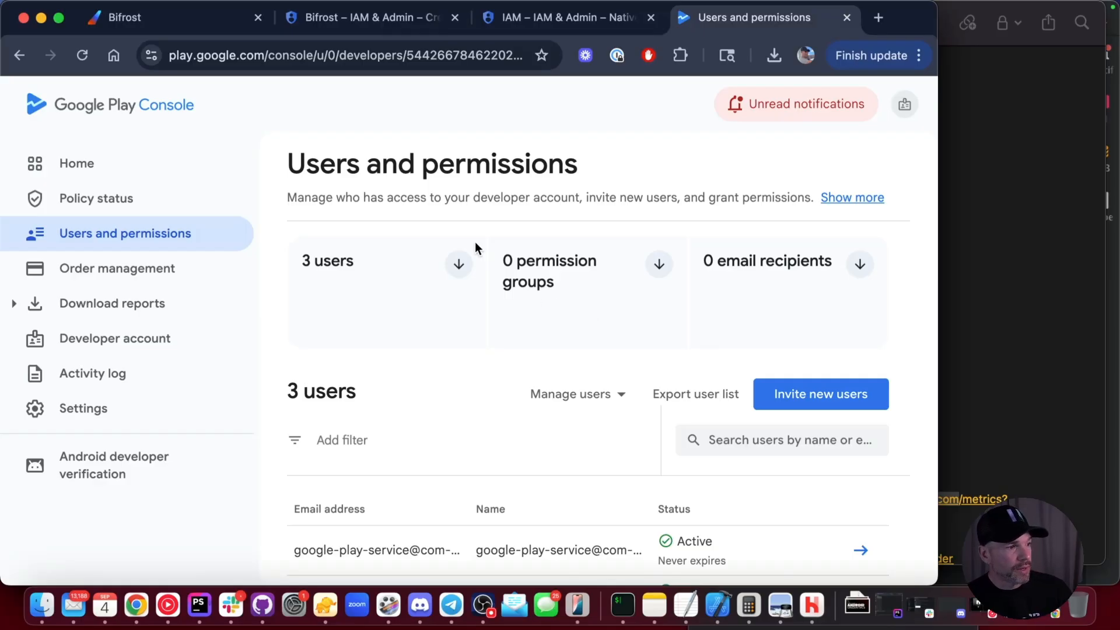
Switch to Bifrost, supply credentials-471202-977aab712d30.json as the Google service account key file, and finish the Android application identifier setup.
{"action": "left_click", "coordinate": [147, 18]}
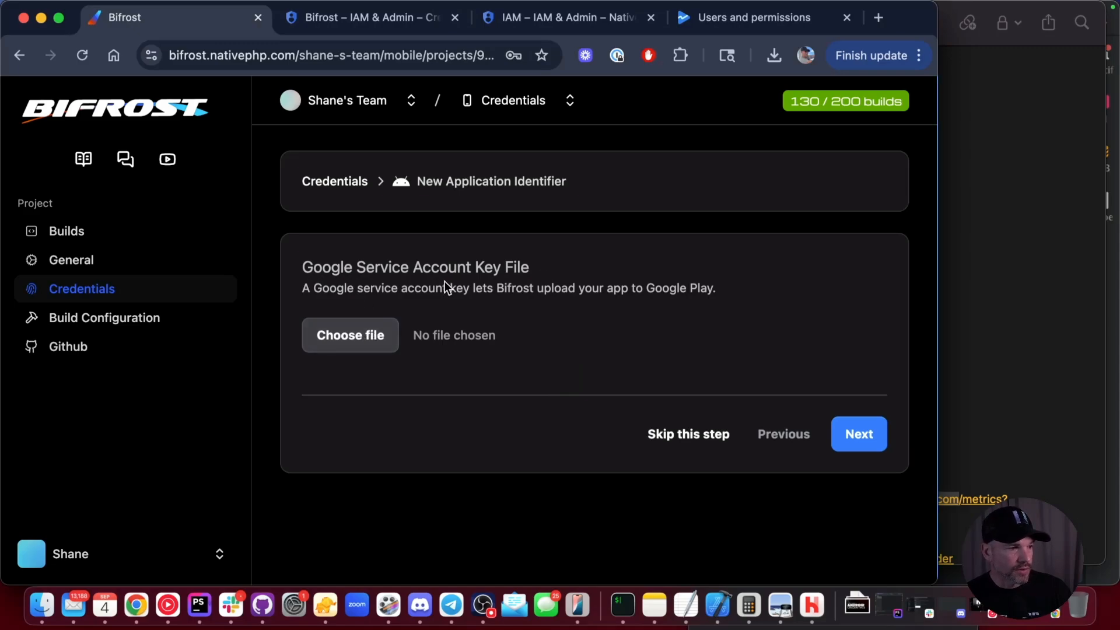
{"action": "left_click", "coordinate": [359, 343]}
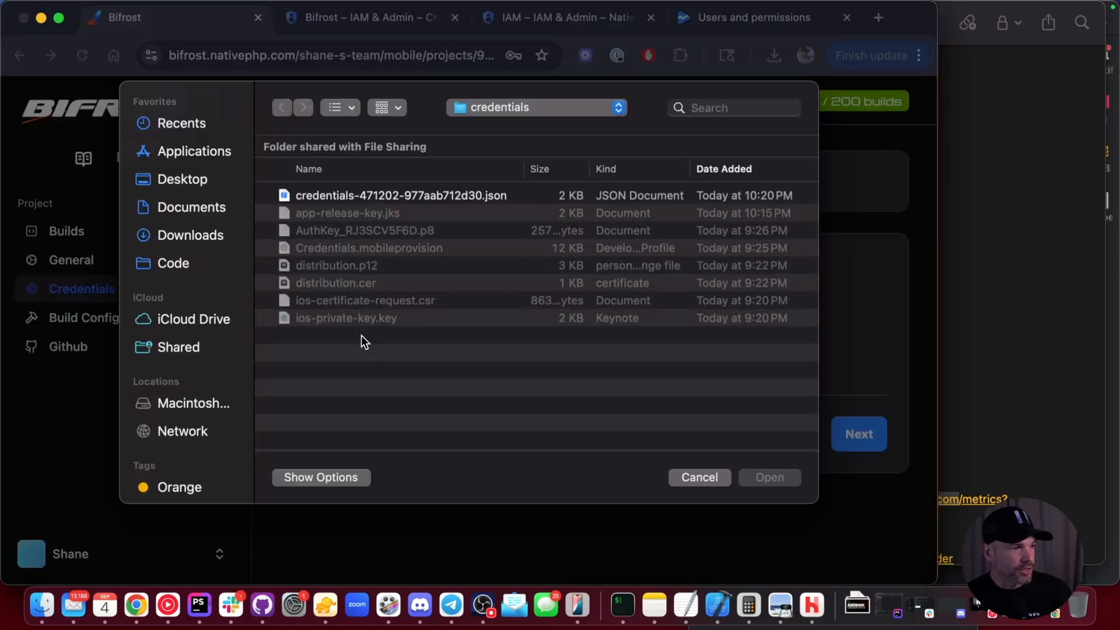
{"action": "left_click", "coordinate": [343, 197]}
{"action": "key", "text": "Return"}
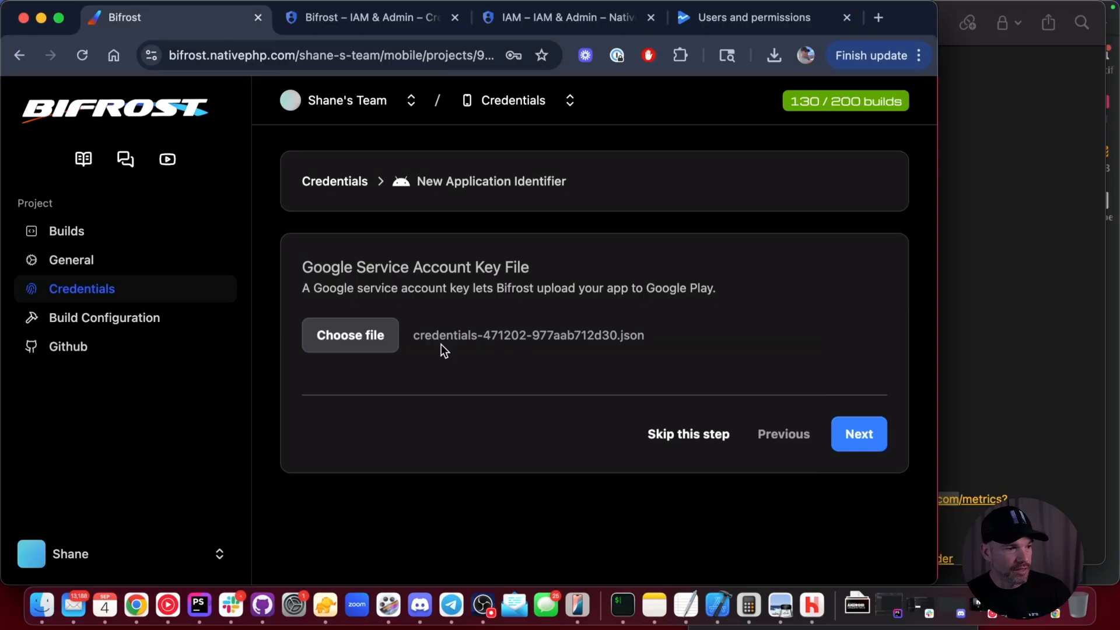
{"action": "left_click", "coordinate": [847, 432]}
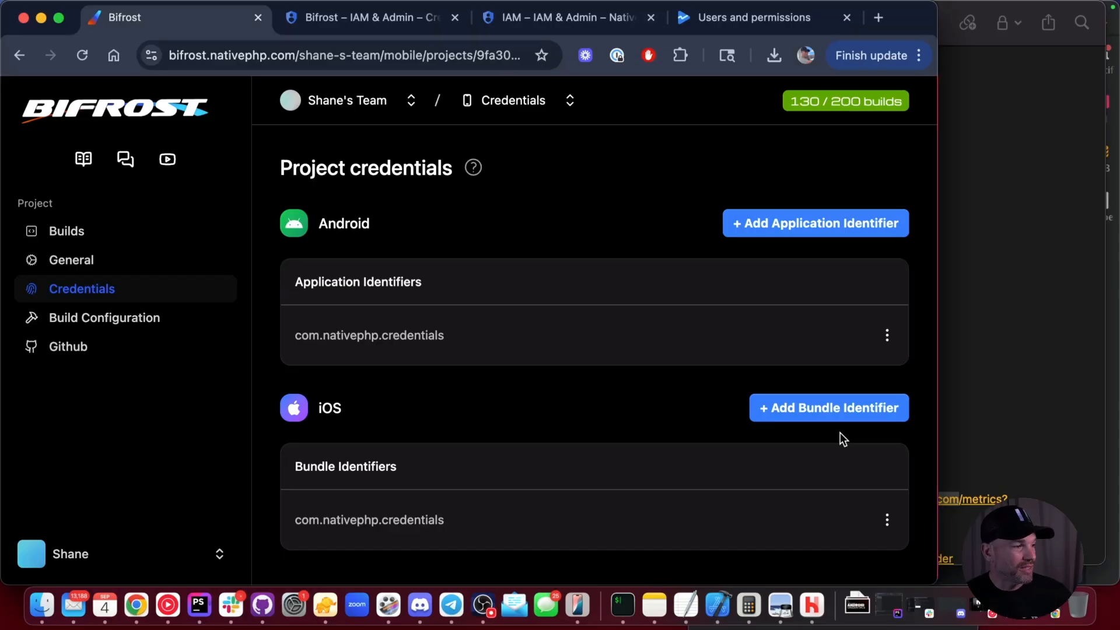
Start a new build from the project's Builds page and set the build type to Android.
{"action": "left_click", "coordinate": [77, 233]}
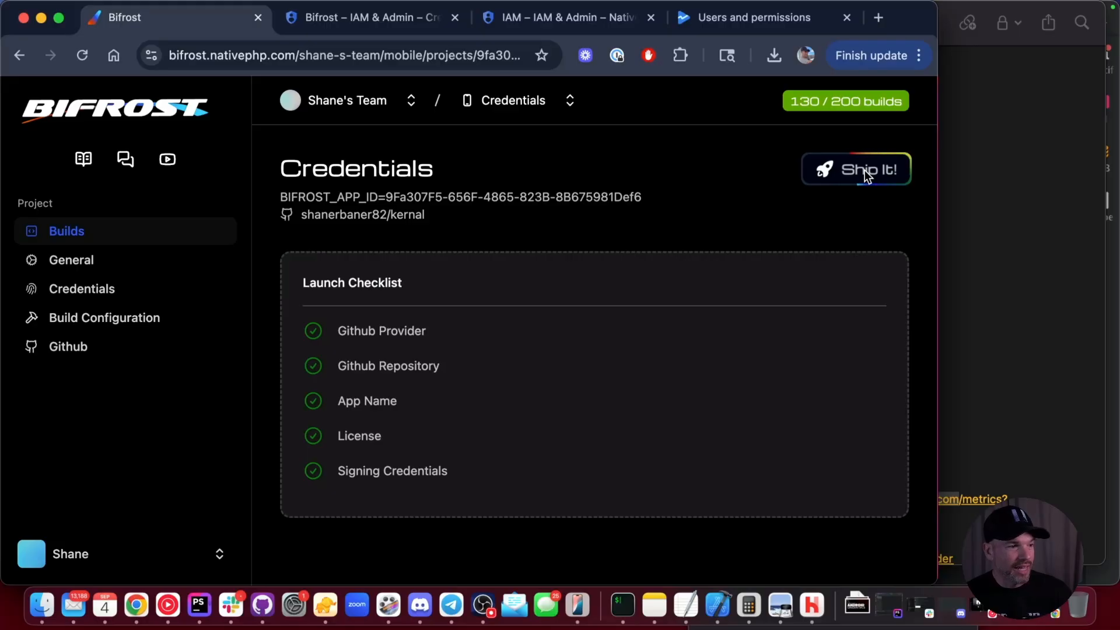
{"action": "left_click", "coordinate": [867, 174]}
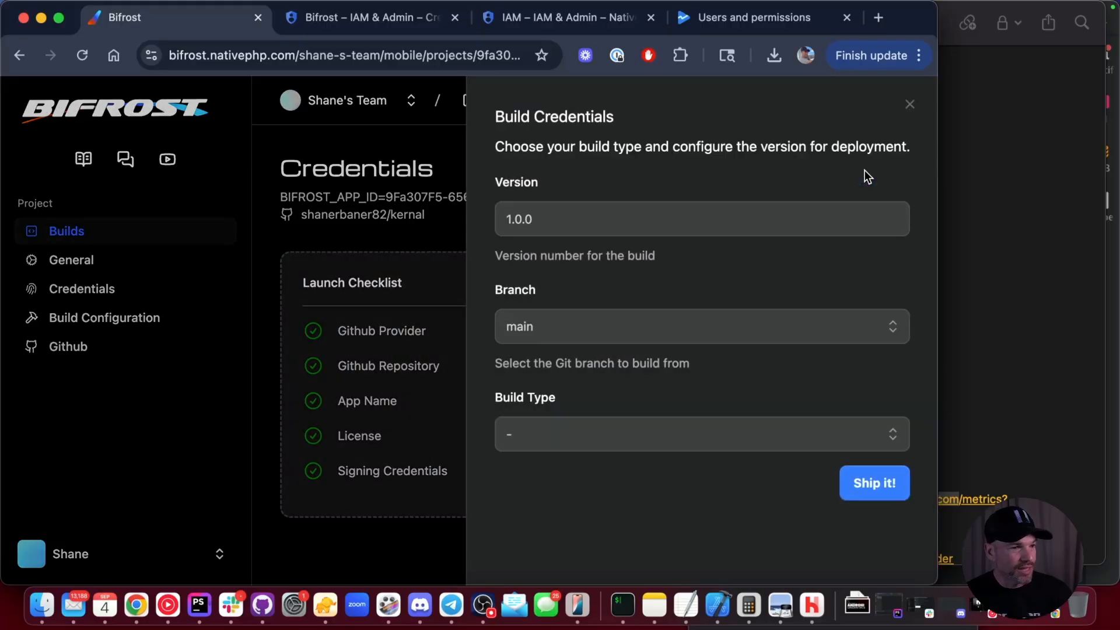
{"action": "left_click", "coordinate": [590, 433]}
{"action": "left_click", "coordinate": [555, 478]}
Keep Signed AAB (App Bundle) as the Android build format and choose com.nativephp.credentials as the build configuration.
{"action": "scroll", "coordinate": [625, 404], "scroll_direction": "down", "scroll_amount": 5}
{"action": "left_click", "coordinate": [513, 331]}
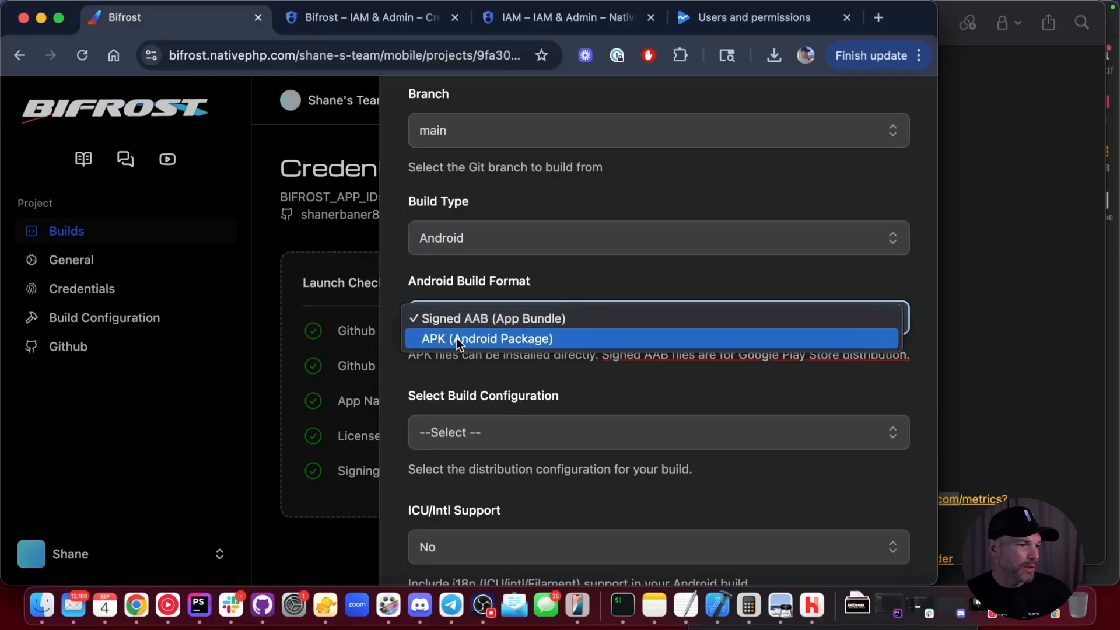
{"action": "left_click", "coordinate": [520, 444]}
{"action": "left_click", "coordinate": [519, 430]}
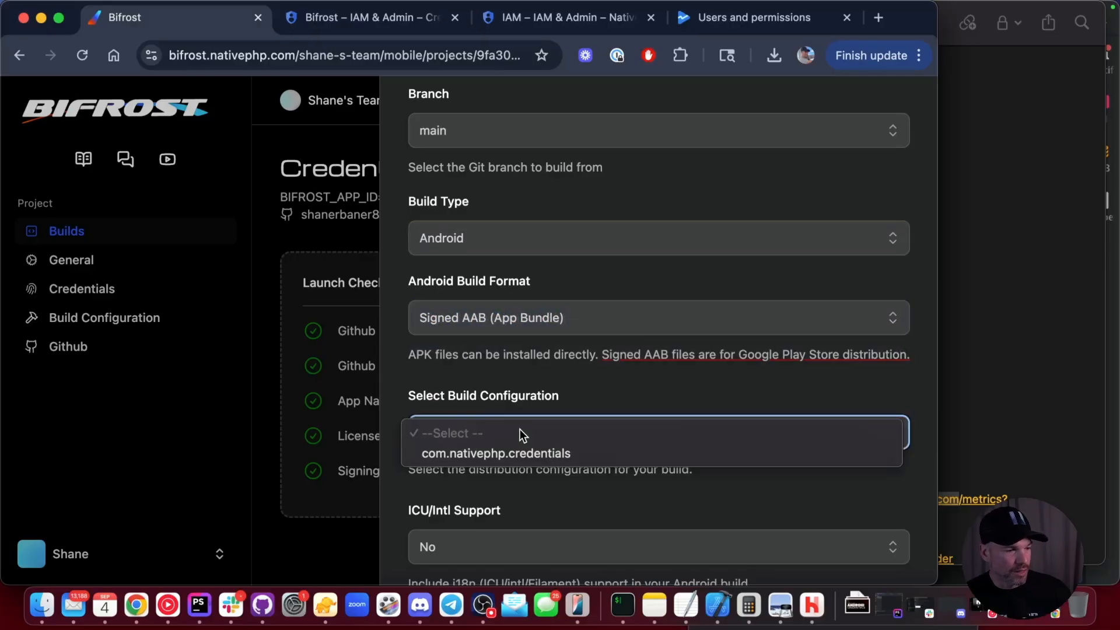
{"action": "left_click", "coordinate": [569, 450]}
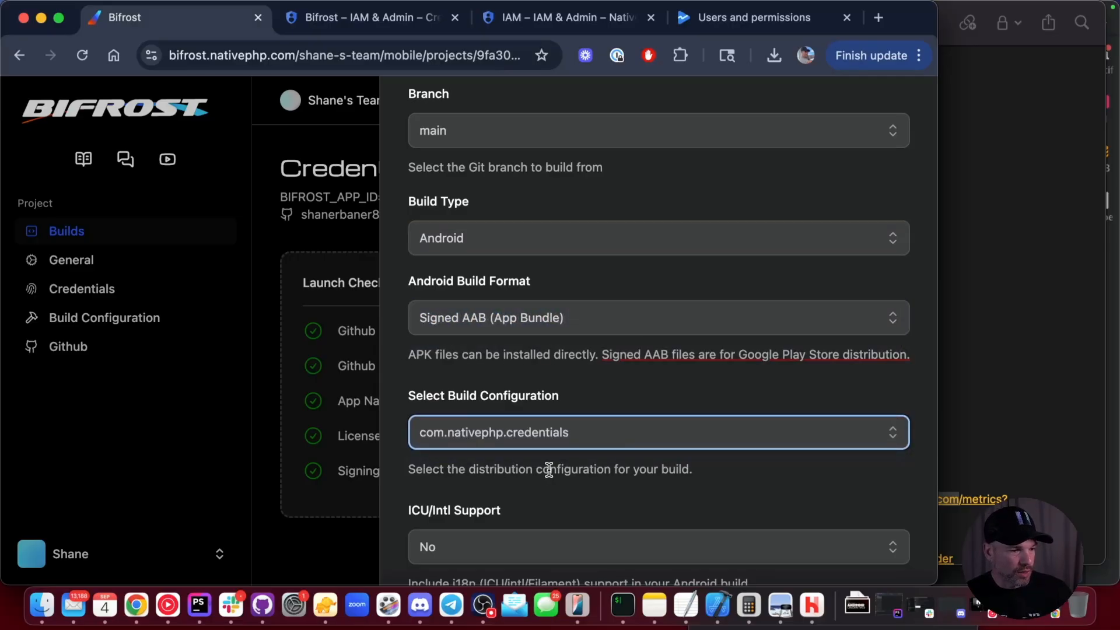
Keep Internal Testing as the Play Store distribution track and review the Android build settings.
{"action": "scroll", "coordinate": [544, 470], "scroll_direction": "down", "scroll_amount": 3}
{"action": "left_click", "coordinate": [520, 502]}
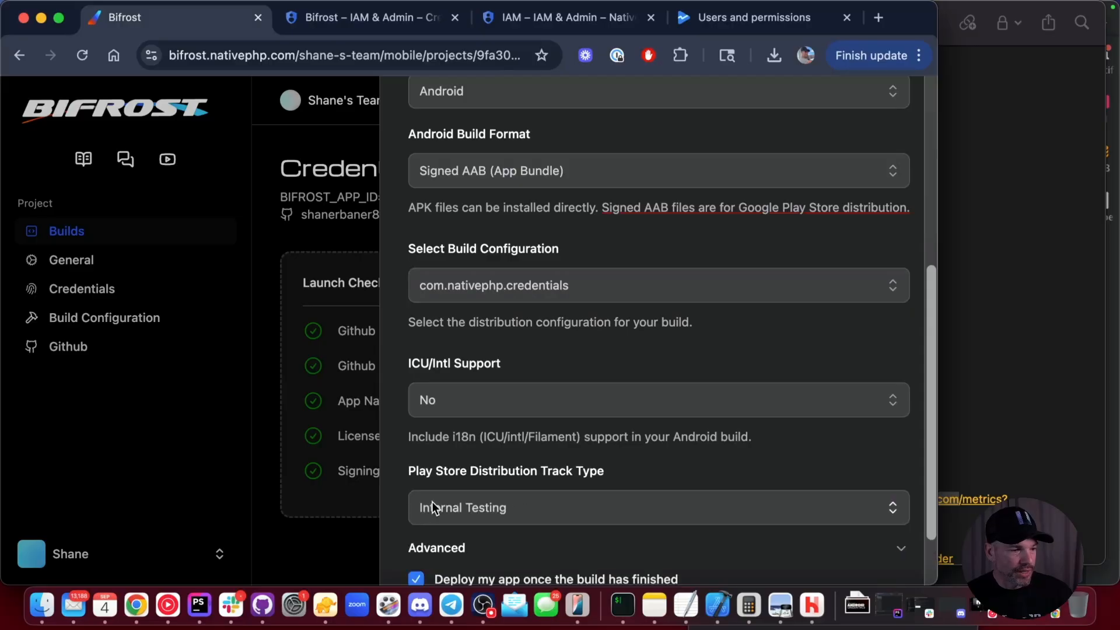
{"action": "scroll", "coordinate": [588, 467], "scroll_direction": "down", "scroll_amount": 2}
{"action": "left_click", "coordinate": [499, 426]}
{"action": "left_click", "coordinate": [548, 535]}
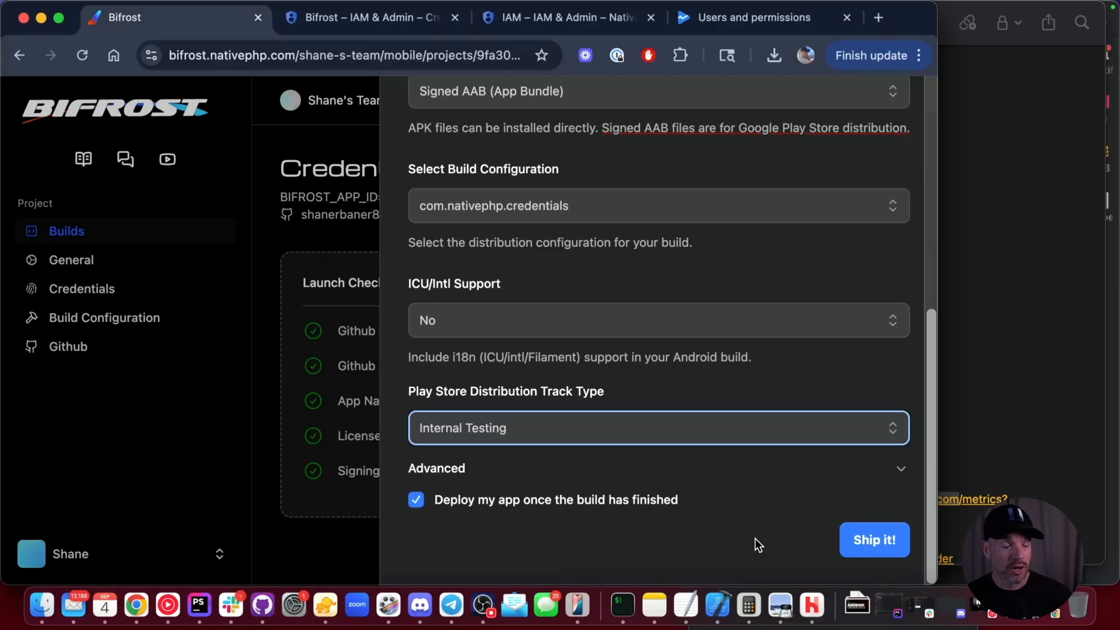
{"action": "scroll", "coordinate": [568, 279], "scroll_direction": "up", "scroll_amount": 4}
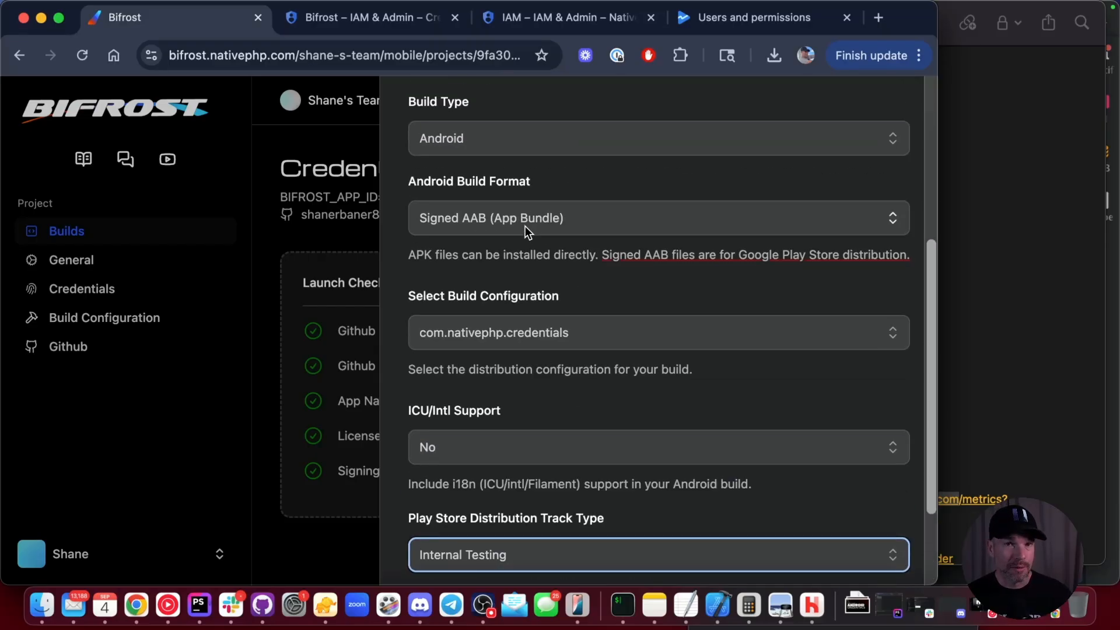
{"action": "scroll", "coordinate": [530, 280], "scroll_direction": "down", "scroll_amount": 5}
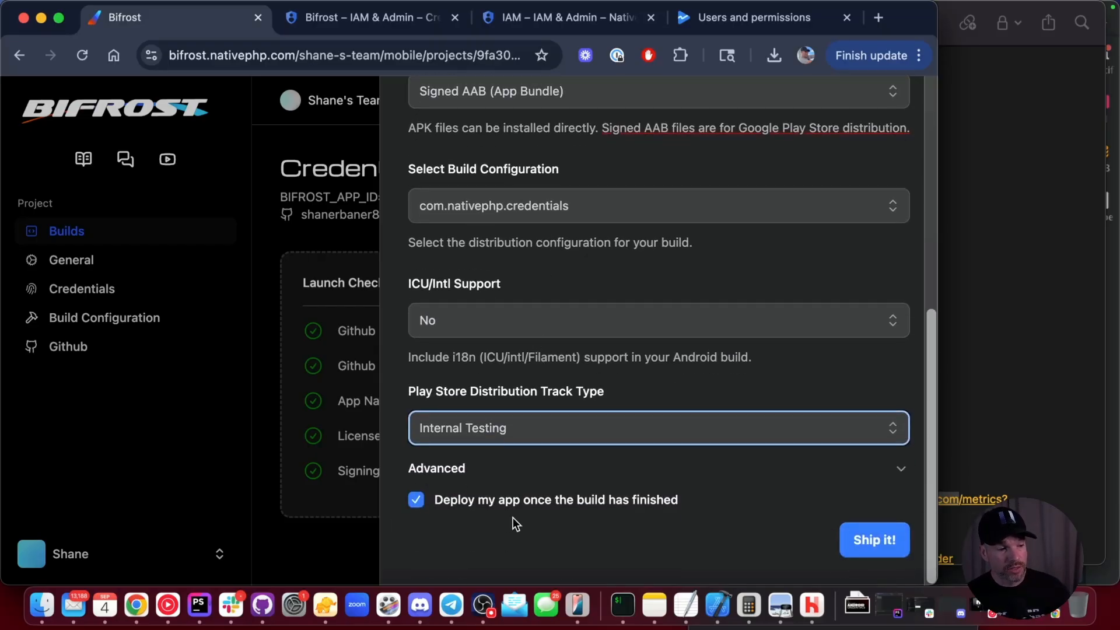
{"action": "scroll", "coordinate": [590, 355], "scroll_direction": "up", "scroll_amount": 2}
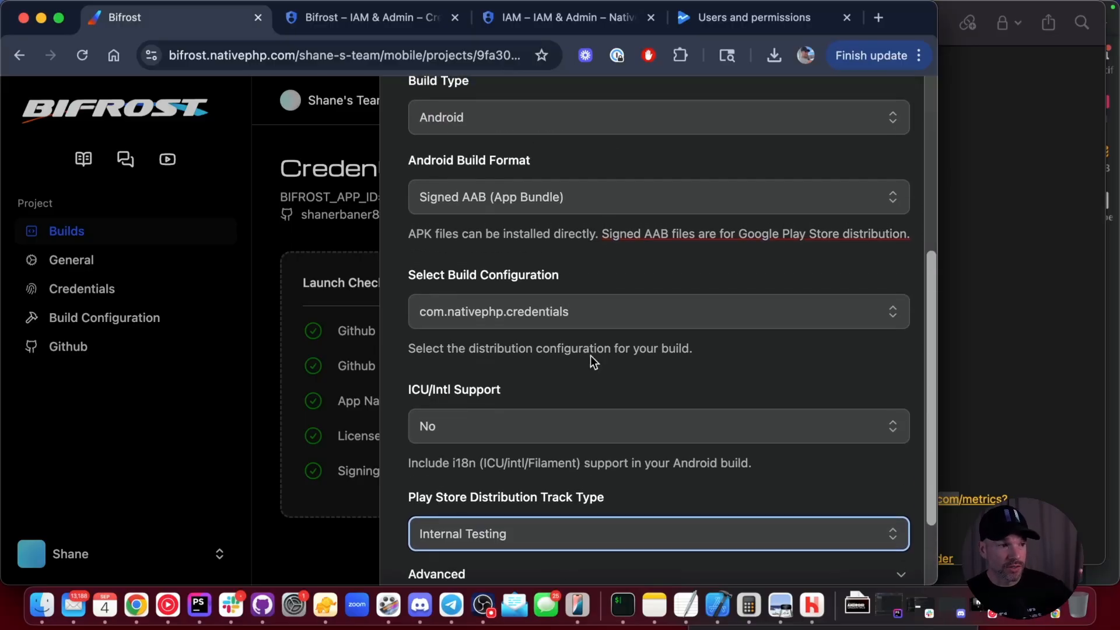